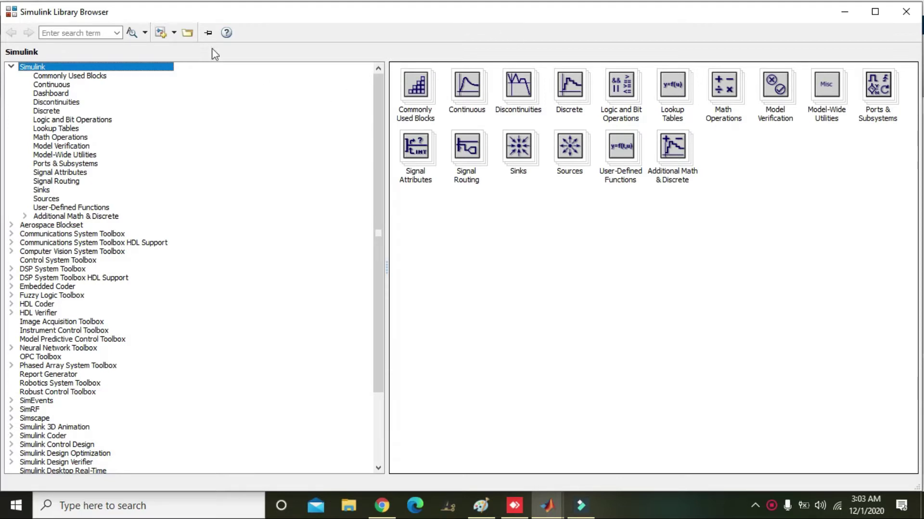
# Create a blank untitled model, move its window right, and return to the Library Browser search.
pyautogui.click(174, 33)
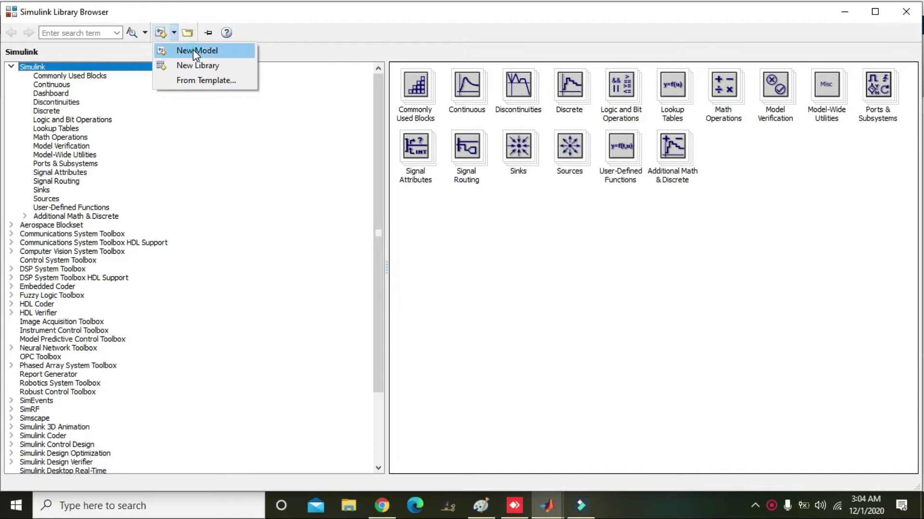
pyautogui.click(192, 50)
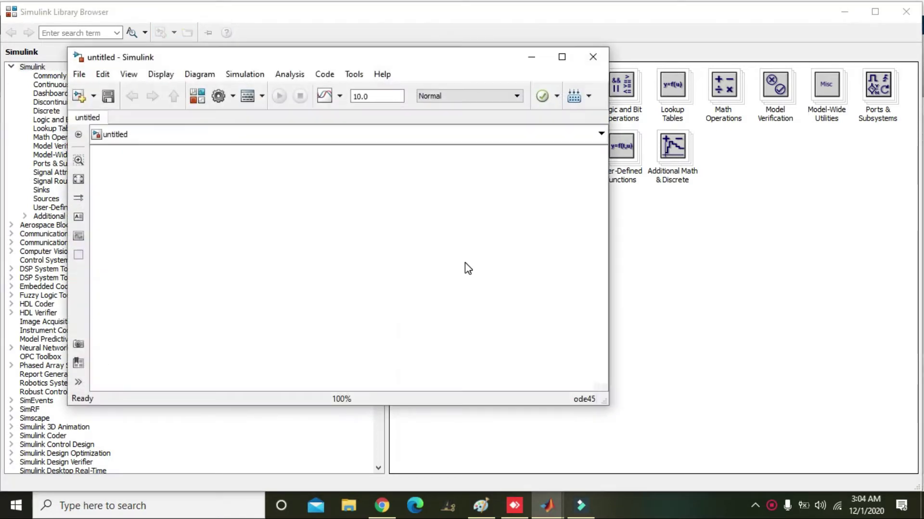
pyautogui.moveTo(324, 57); pyautogui.dragTo(413, 58)
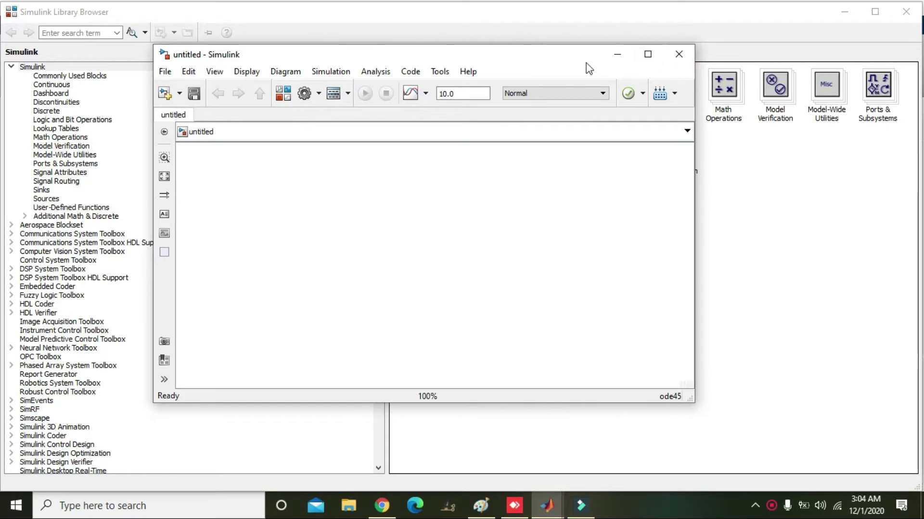
pyautogui.moveTo(561, 61); pyautogui.dragTo(699, 99)
pyautogui.click(671, 95)
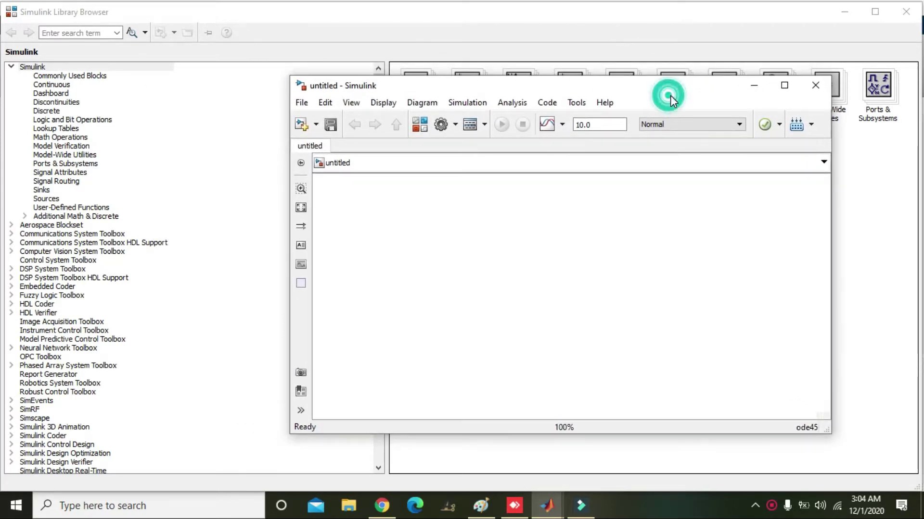
pyautogui.click(67, 30)
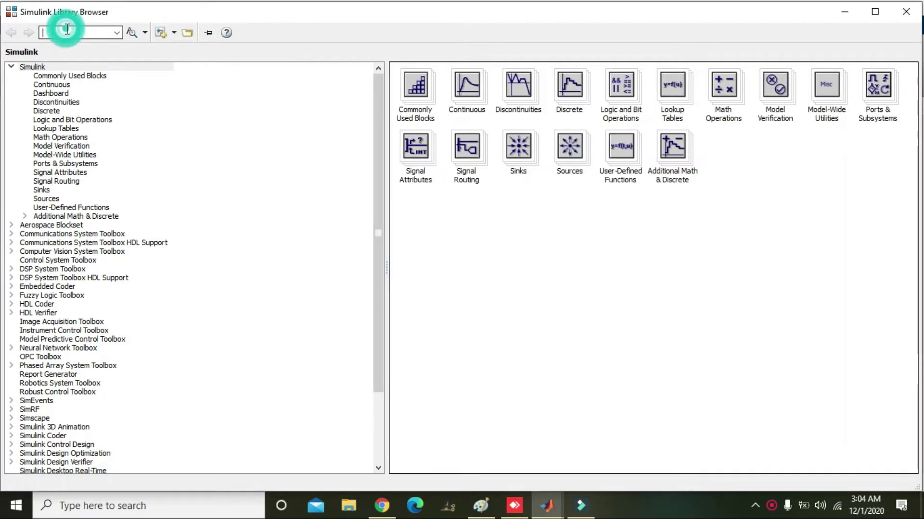
# Search the library for 'battery' and add the third Battery block to the untitled model.
pyautogui.write('battery')
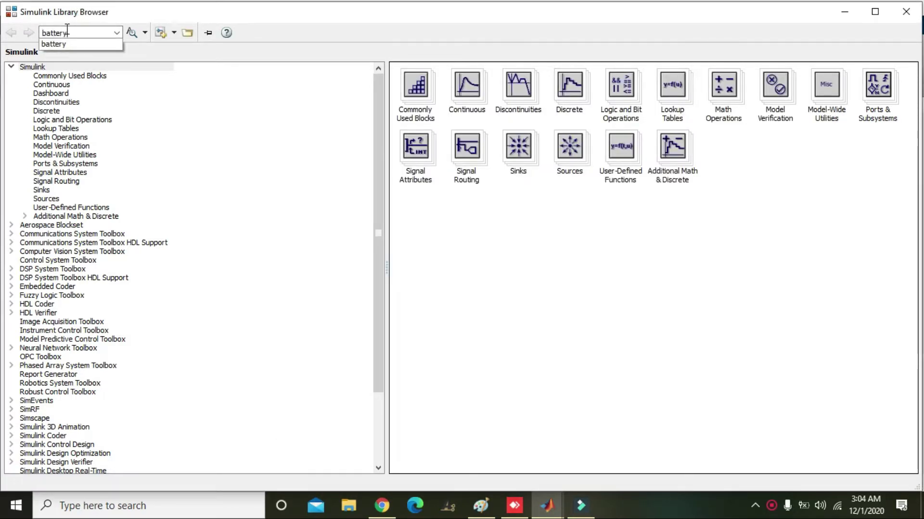
pyautogui.press('Return')
pyautogui.click(127, 32)
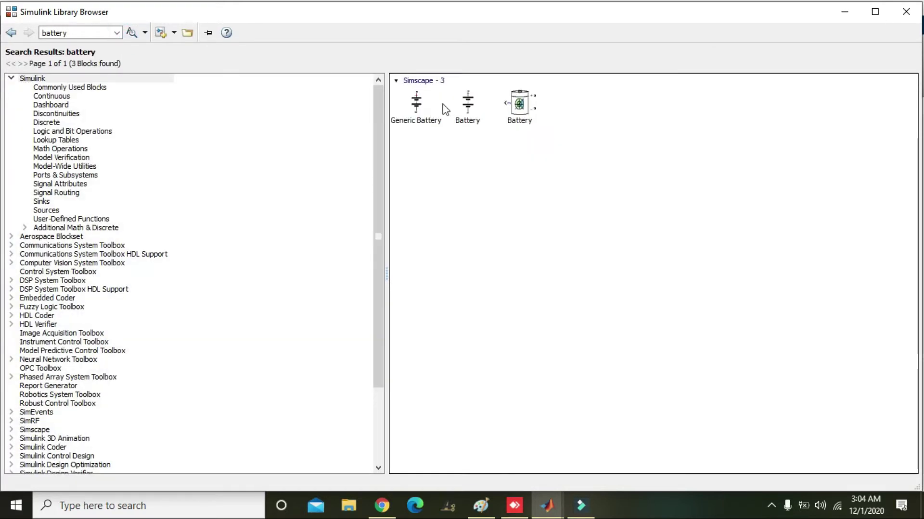
pyautogui.rightClick(522, 99)
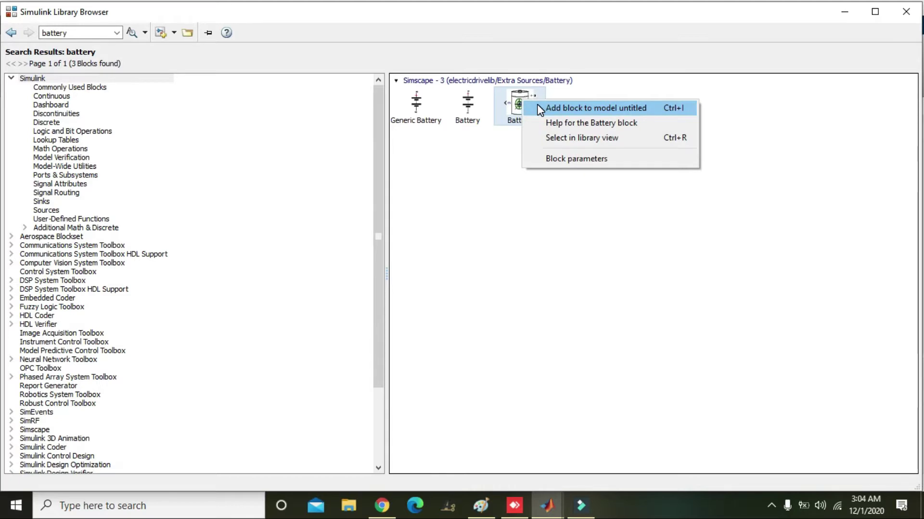
pyautogui.click(563, 108)
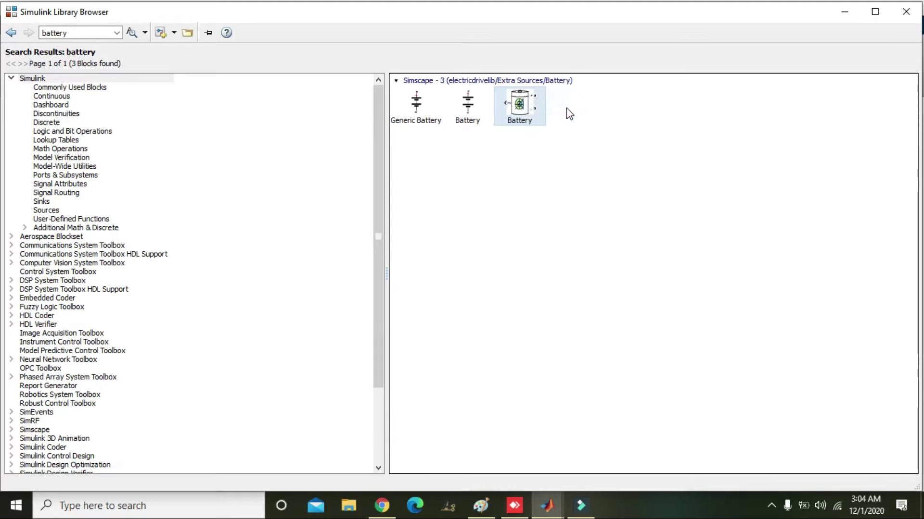
# Bring the untitled model forward and position the Battery block toward the lower right of the canvas.
pyautogui.click(545, 507)
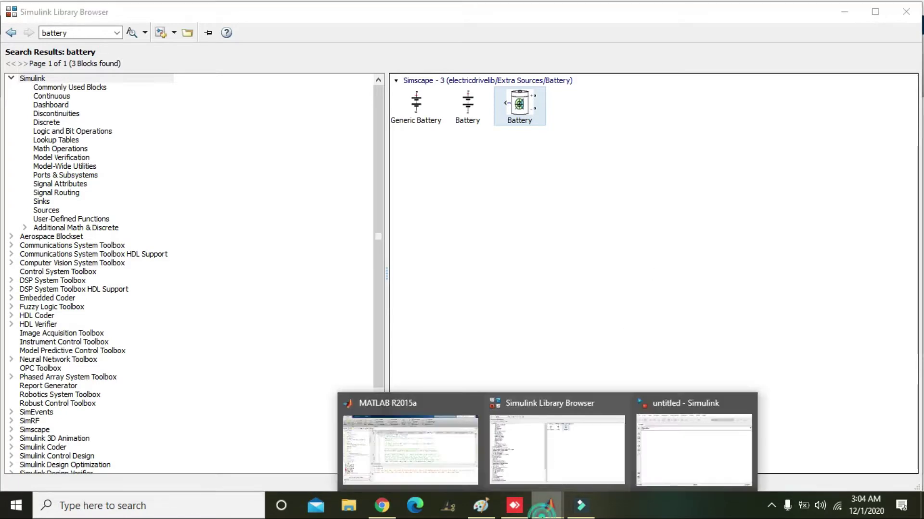
pyautogui.click(667, 432)
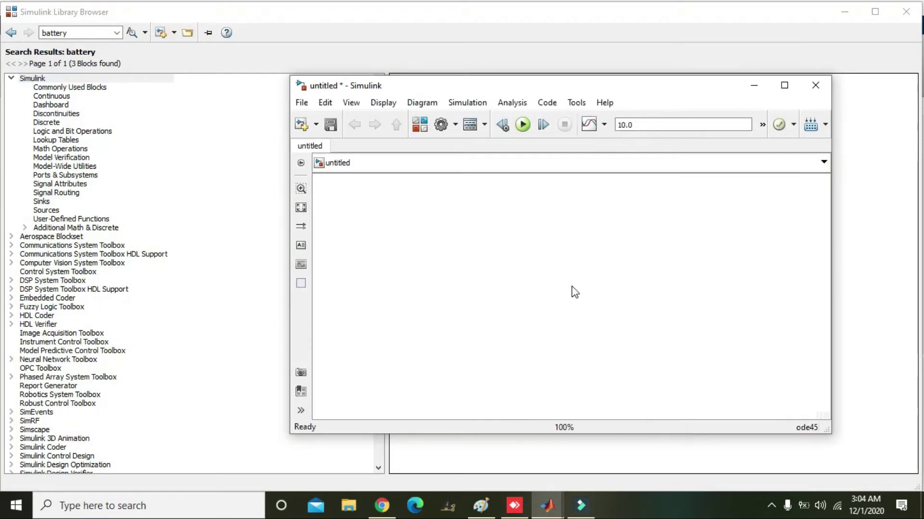
pyautogui.moveTo(540, 86); pyautogui.dragTo(535, 87)
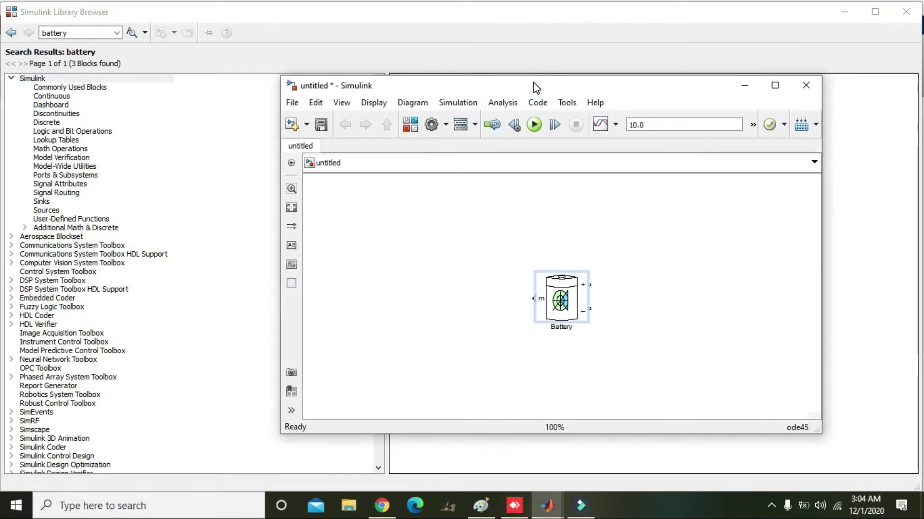
pyautogui.doubleClick(533, 82)
pyautogui.moveTo(290, 218); pyautogui.dragTo(474, 272)
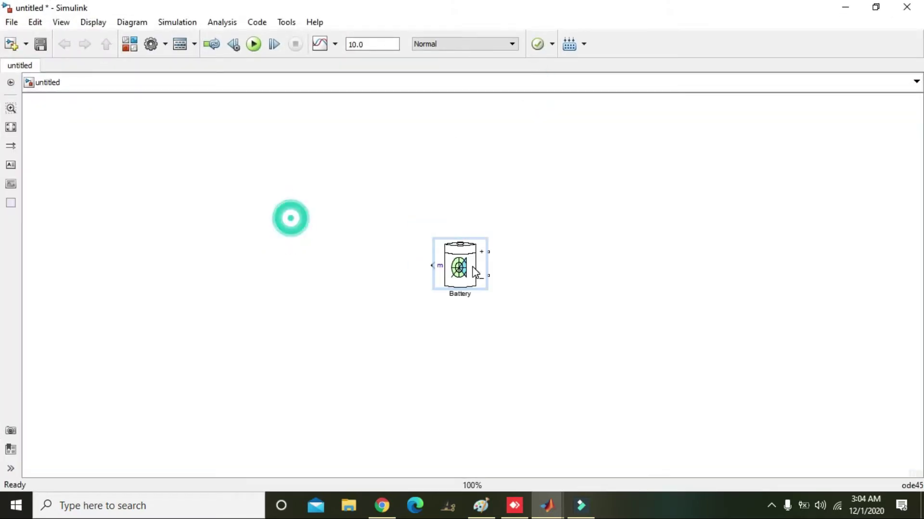
pyautogui.click(579, 253)
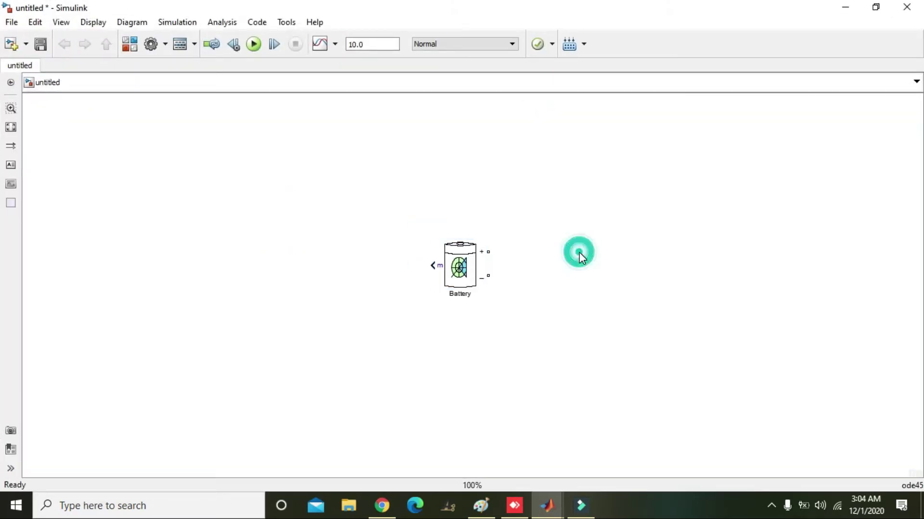
pyautogui.click(875, 7)
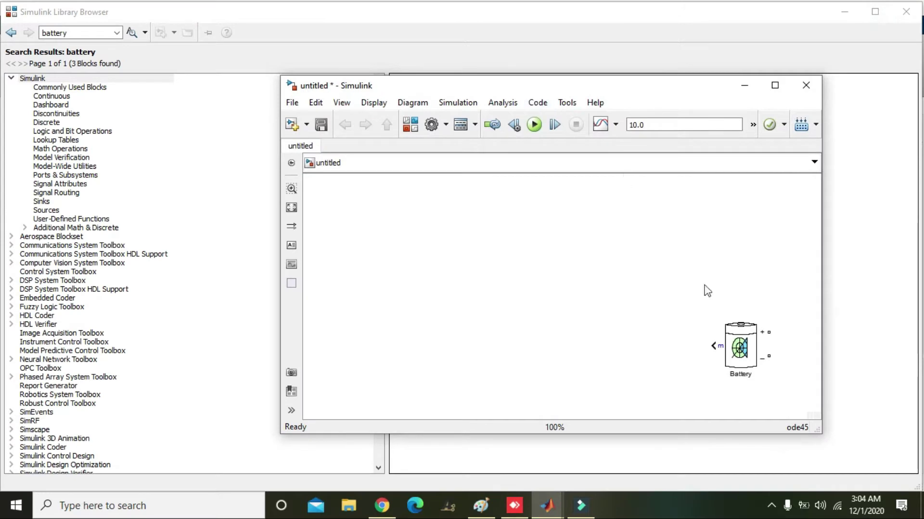
pyautogui.moveTo(739, 348); pyautogui.dragTo(586, 332)
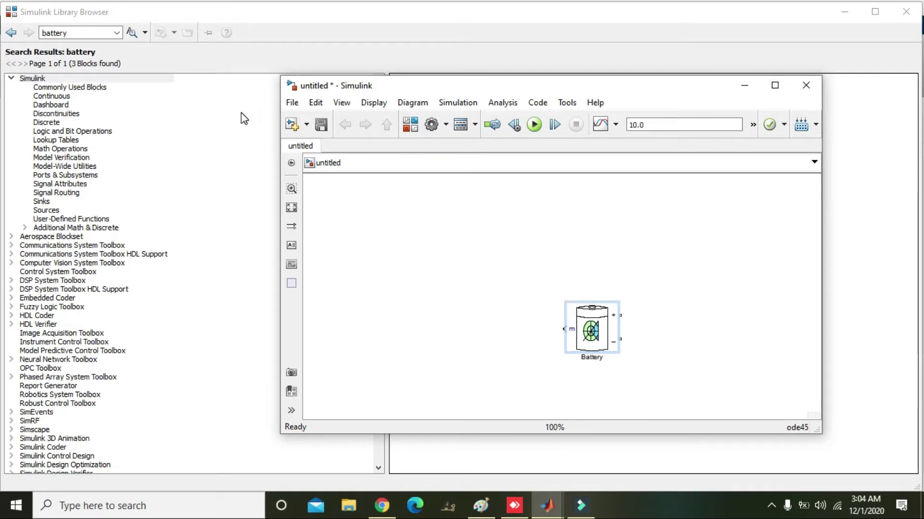
# Search the library for 'dc voltage' and add the third DC Voltage Source to the model.
pyautogui.doubleClick(70, 32)
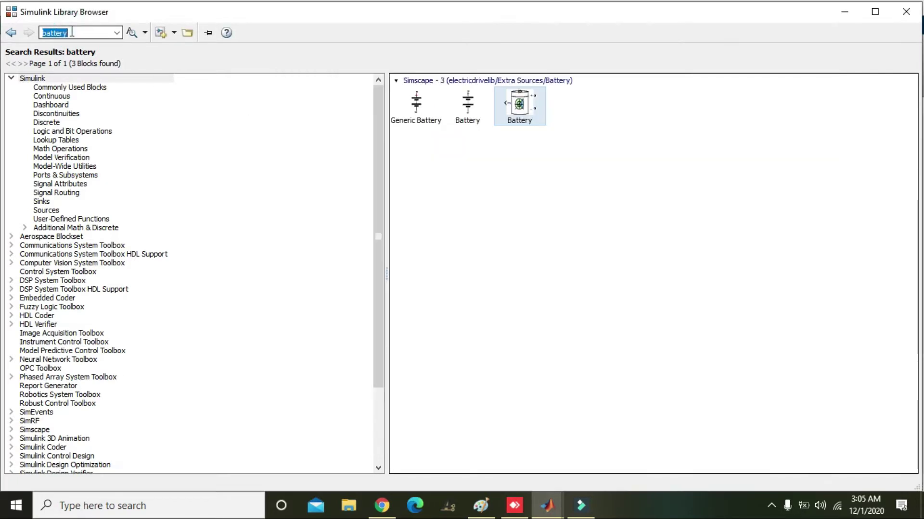
pyautogui.write('dc v')
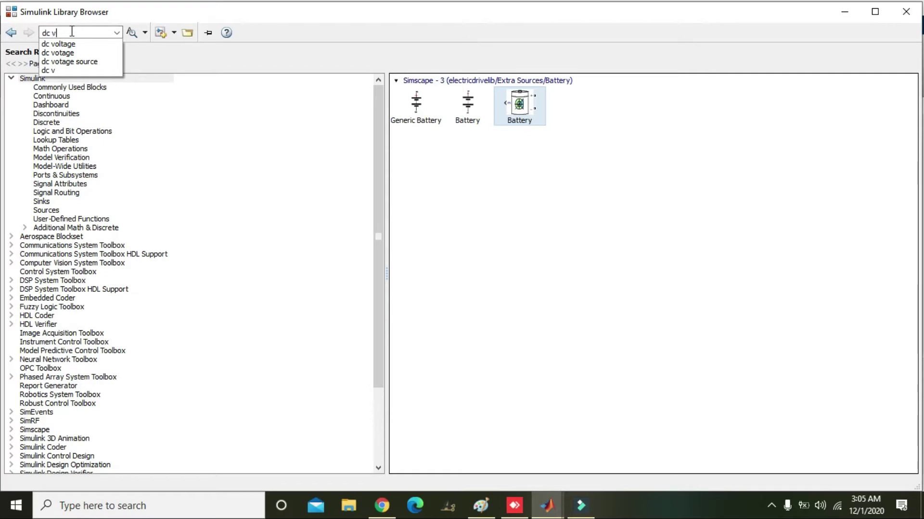
pyautogui.write('oltage')
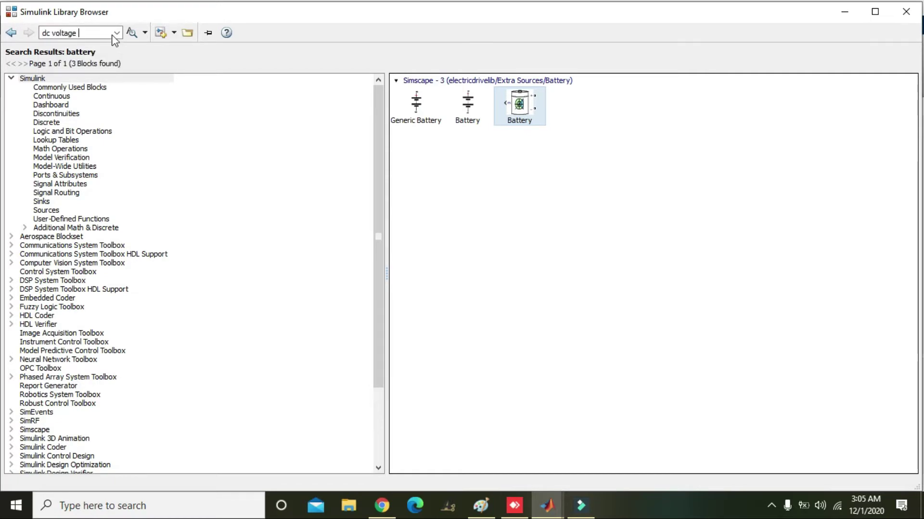
pyautogui.click(130, 32)
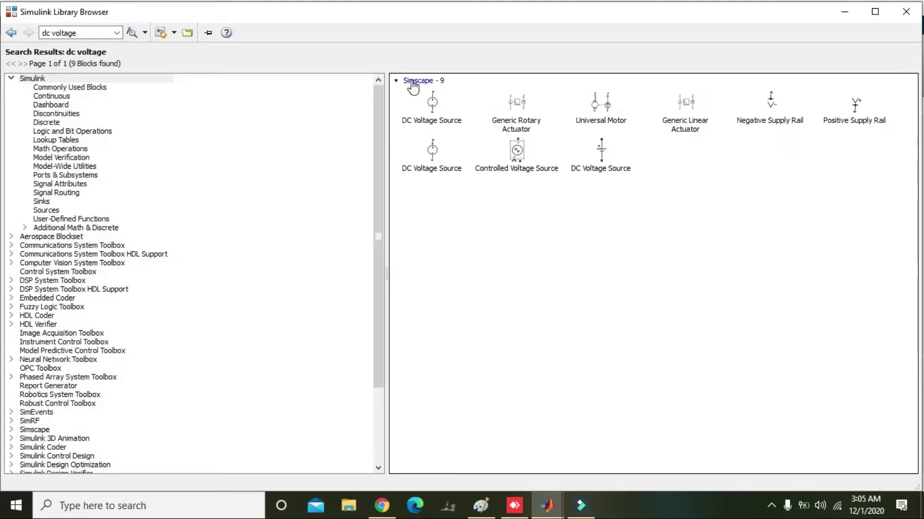
pyautogui.rightClick(603, 151)
pyautogui.click(618, 153)
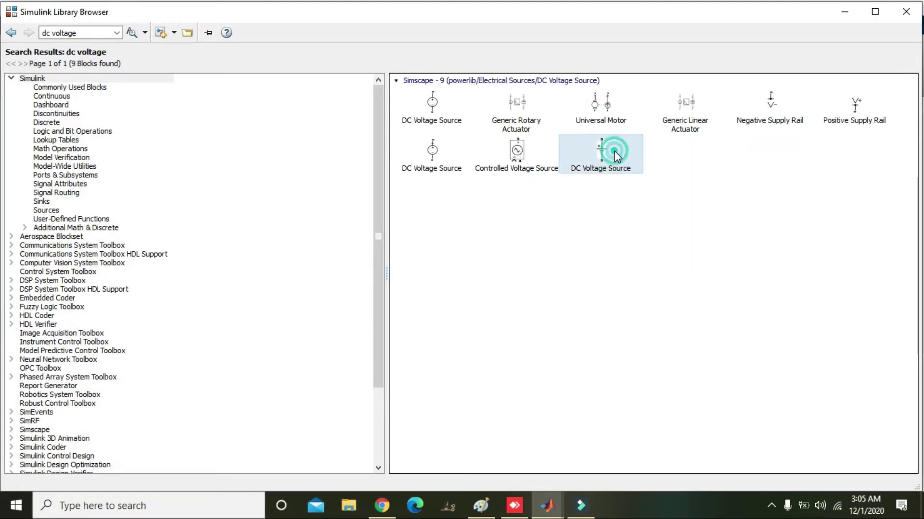
# Place the DC Voltage Source to the right of the Battery on the canvas.
pyautogui.click(839, 9)
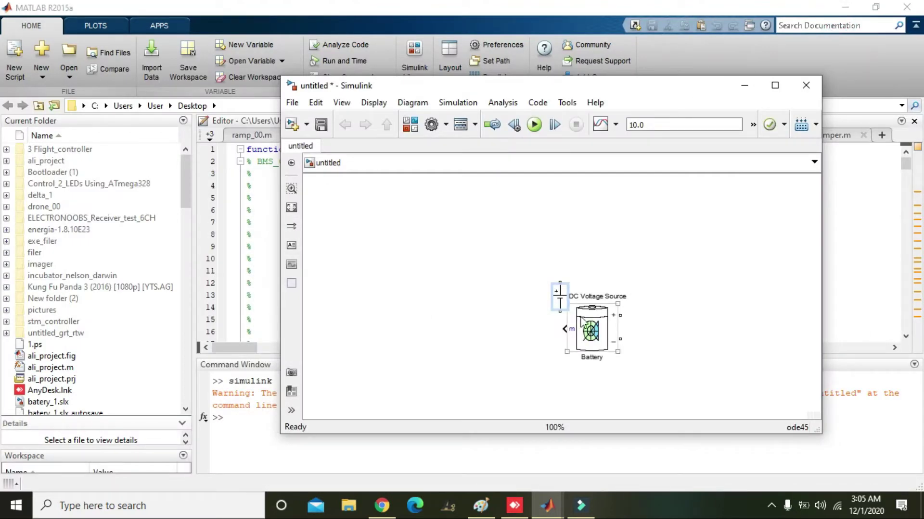
pyautogui.moveTo(558, 297); pyautogui.dragTo(683, 328)
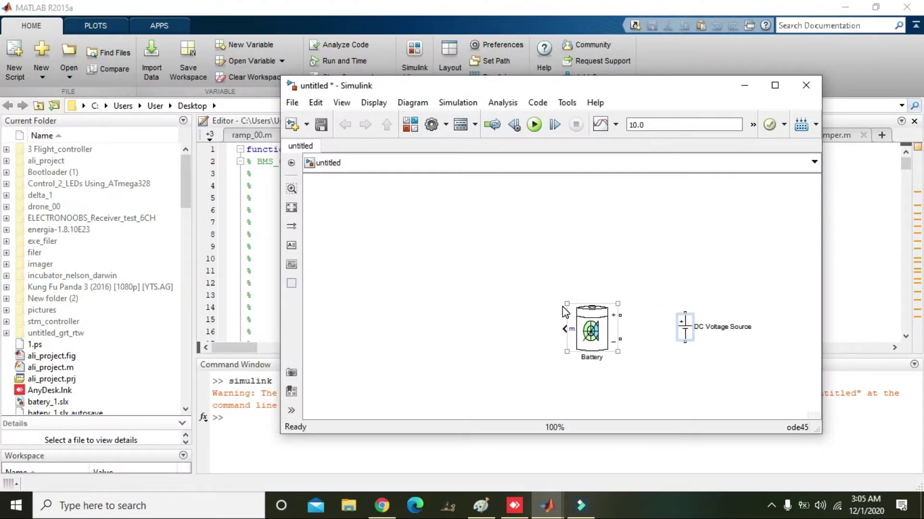
pyautogui.doubleClick(615, 90)
pyautogui.click(325, 255)
pyautogui.moveTo(406, 248); pyautogui.dragTo(438, 247)
pyautogui.click(368, 242)
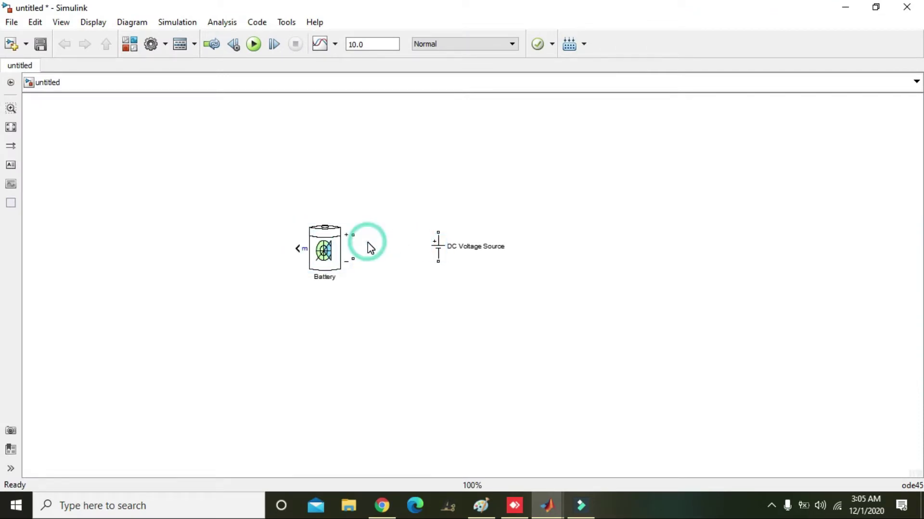
pyautogui.hotkey('ctrl', '+')
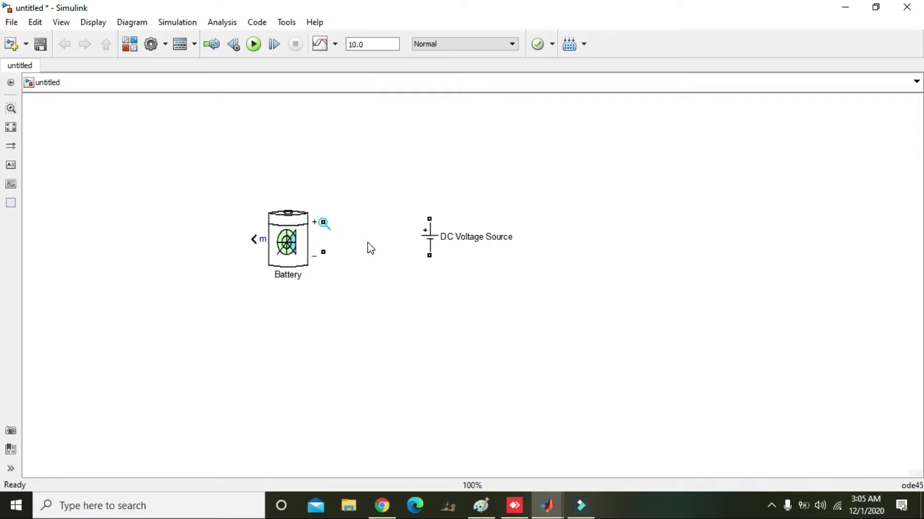
pyautogui.moveTo(276, 239); pyautogui.dragTo(357, 294)
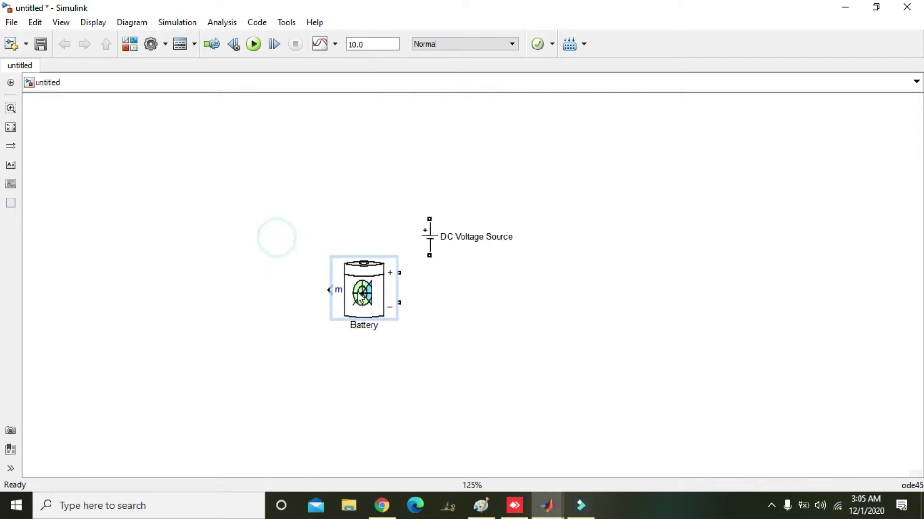
pyautogui.moveTo(435, 232); pyautogui.dragTo(508, 291)
pyautogui.click(539, 244)
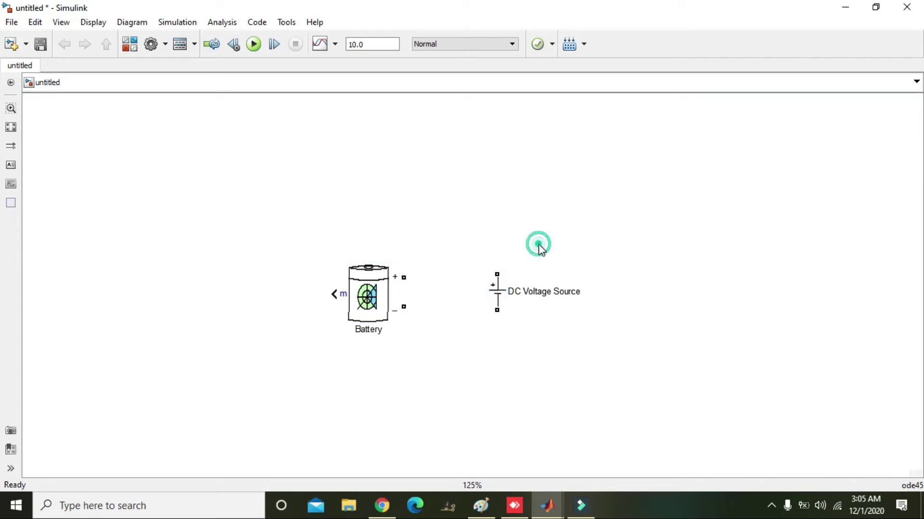
pyautogui.click(497, 272)
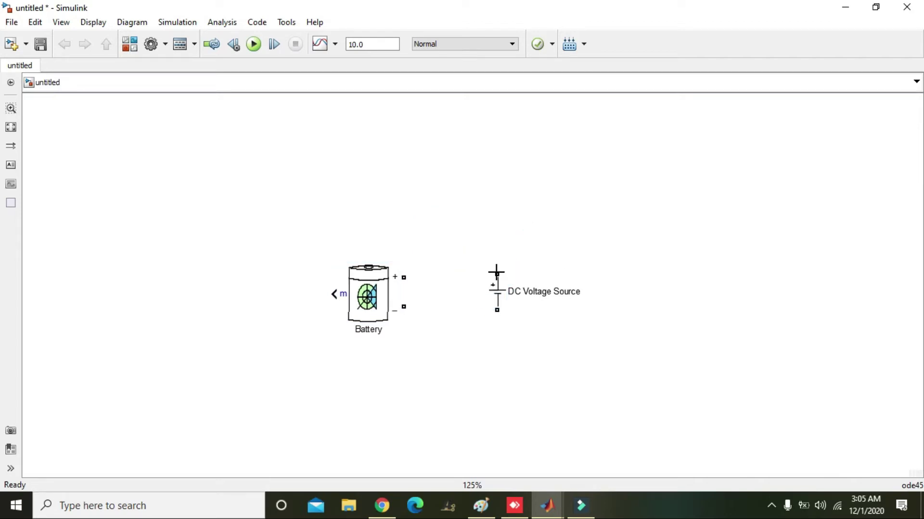
pyautogui.moveTo(496, 273); pyautogui.dragTo(405, 278)
pyautogui.moveTo(496, 310); pyautogui.dragTo(405, 311)
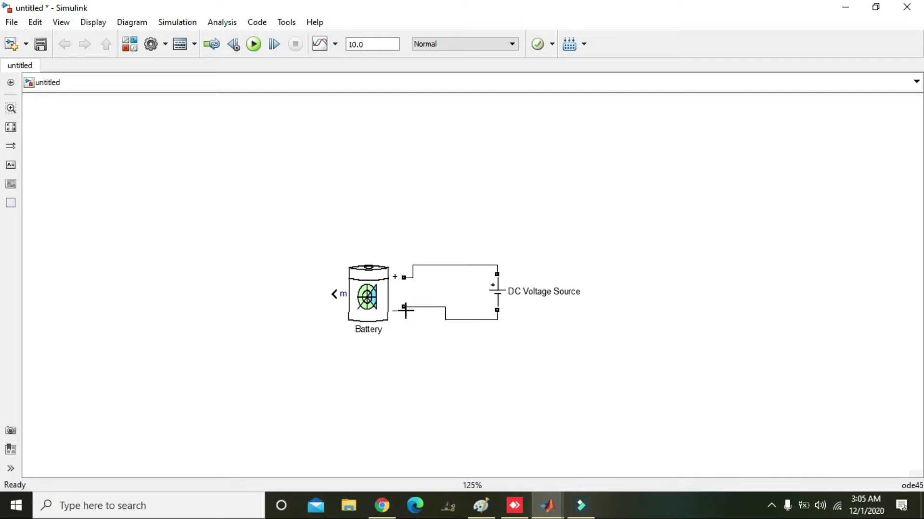
pyautogui.click(382, 315)
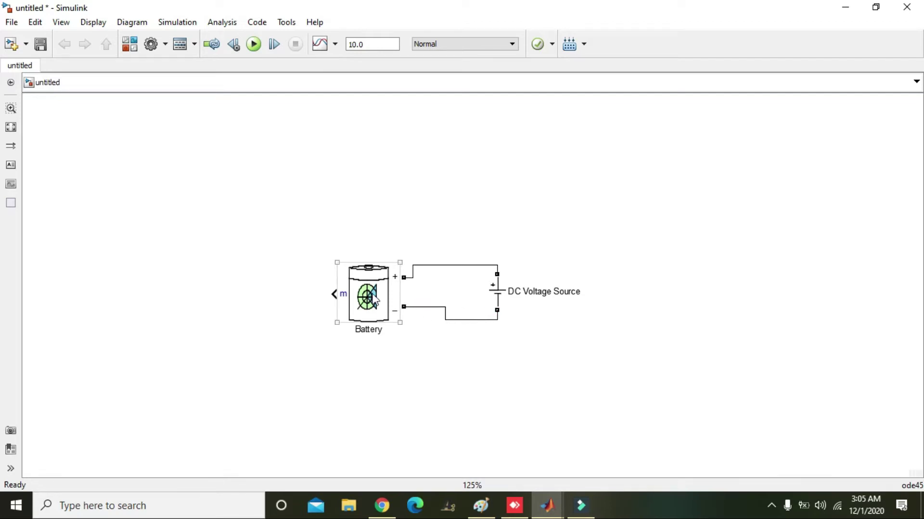
pyautogui.click(420, 308)
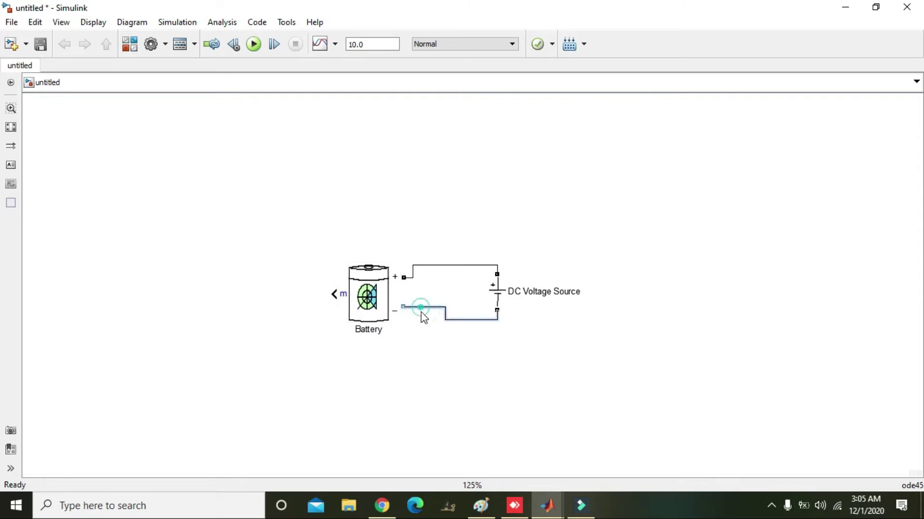
pyautogui.click(338, 310)
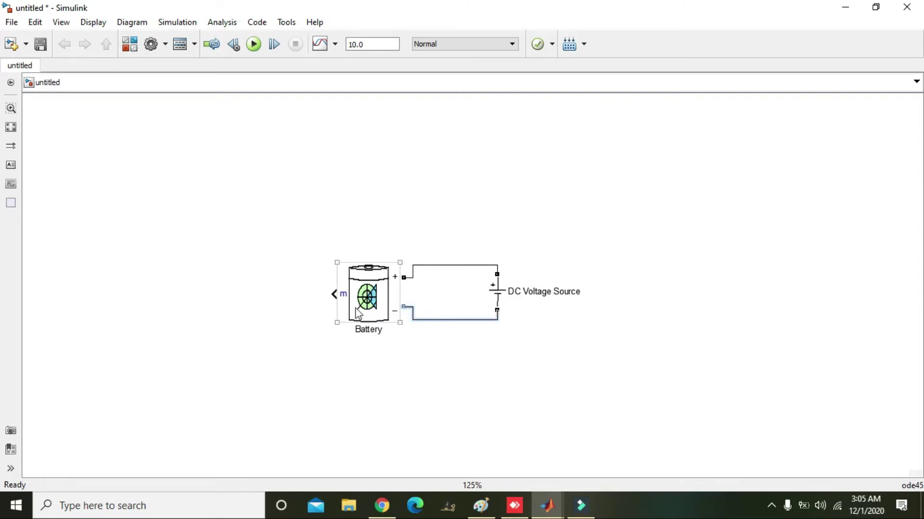
pyautogui.click(332, 293)
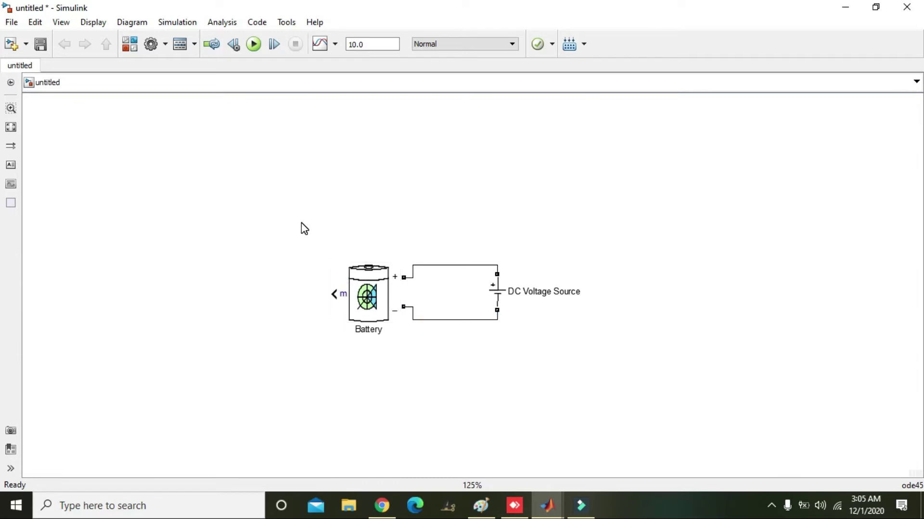
pyautogui.click(355, 299)
pyautogui.click(331, 294)
pyautogui.click(339, 294)
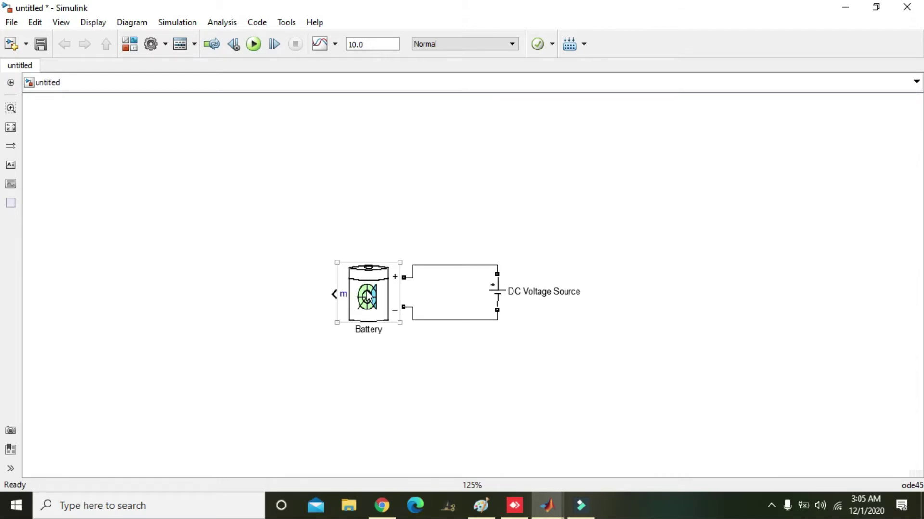
pyautogui.click(332, 295)
pyautogui.click(337, 295)
pyautogui.doubleClick(373, 297)
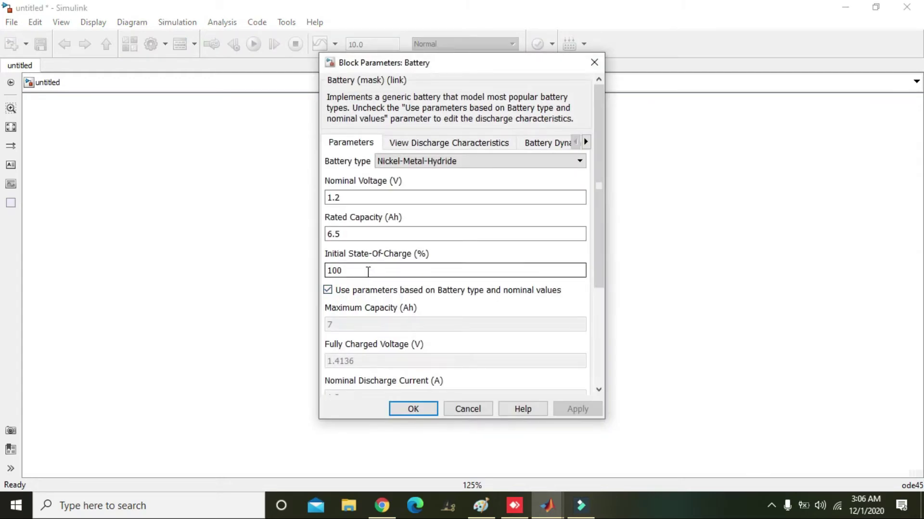
pyautogui.doubleClick(333, 197)
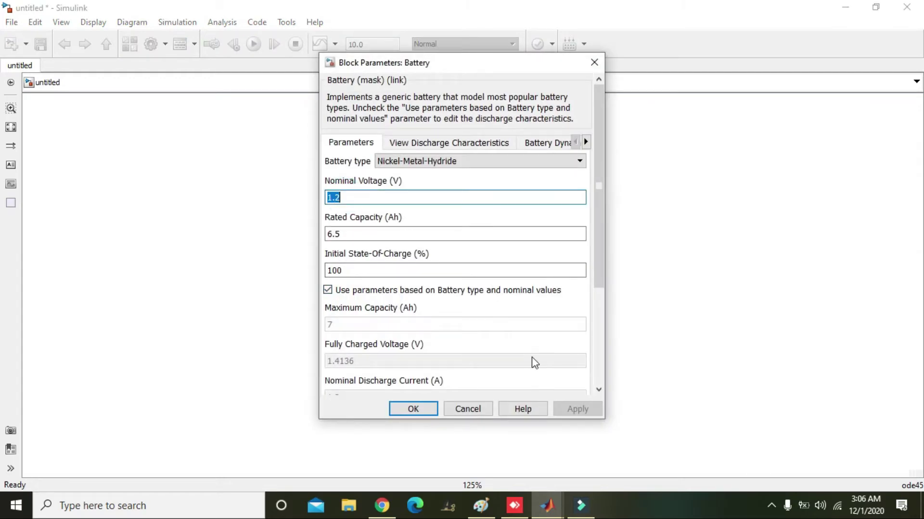
pyautogui.click(436, 406)
pyautogui.click(577, 291)
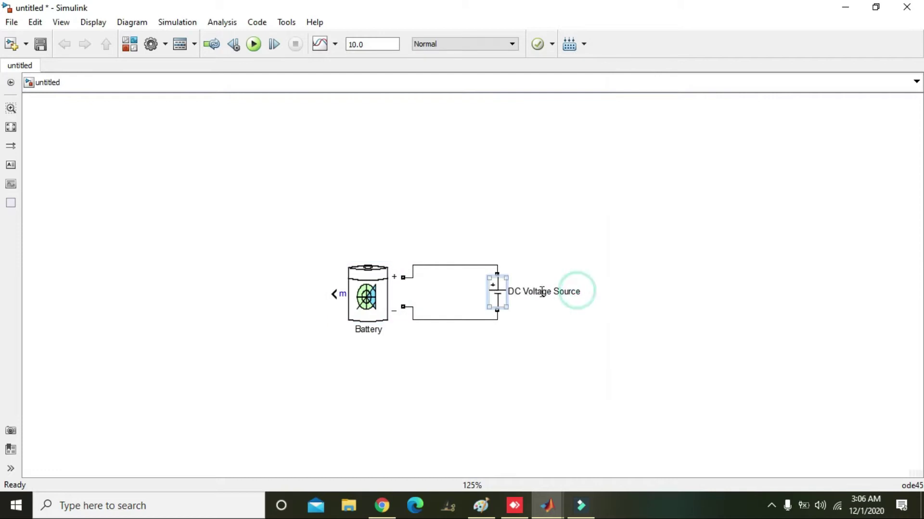
# Change the DC Voltage Source Amplitude from 100 to 1 V.
pyautogui.doubleClick(503, 297)
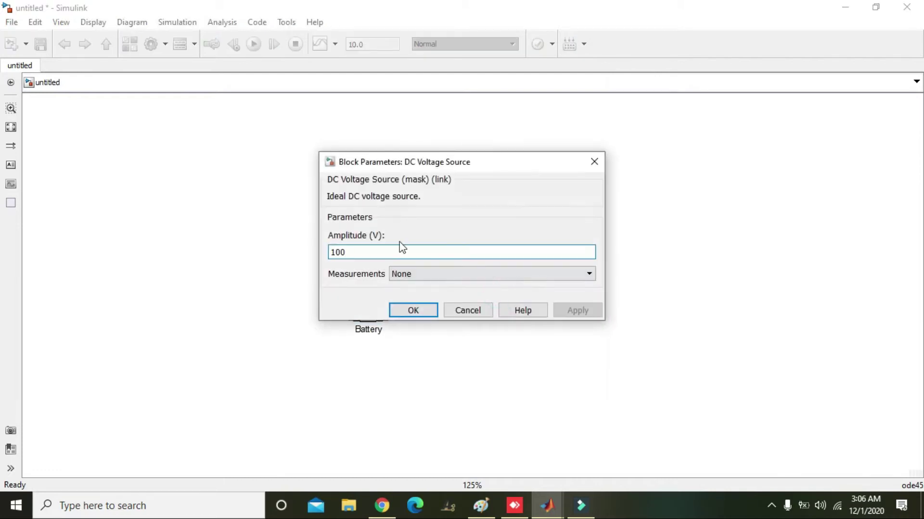
pyautogui.click(368, 250)
pyautogui.doubleClick(360, 247)
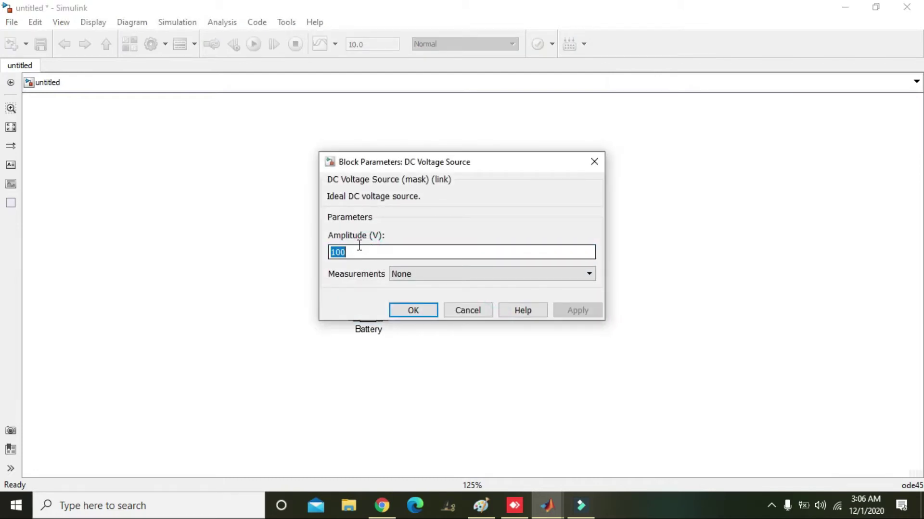
pyautogui.write('1.5')
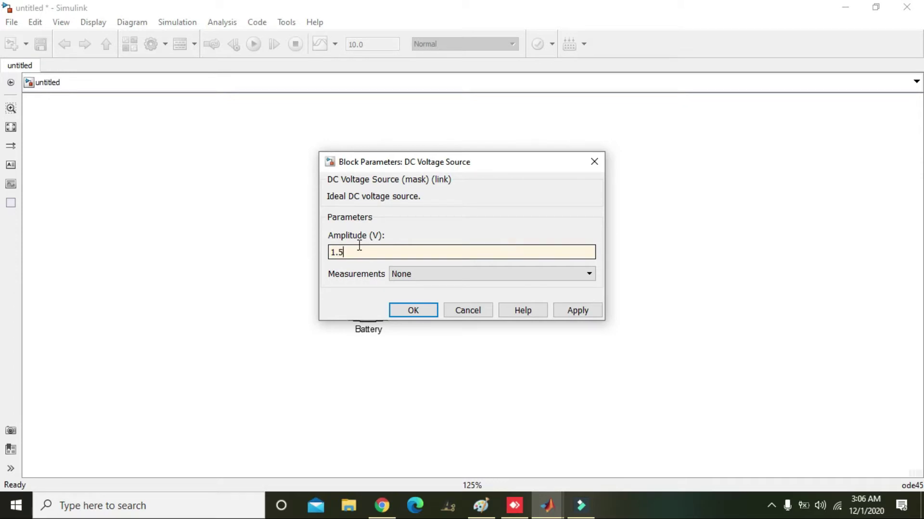
pyautogui.press('Return')
pyautogui.click(368, 235)
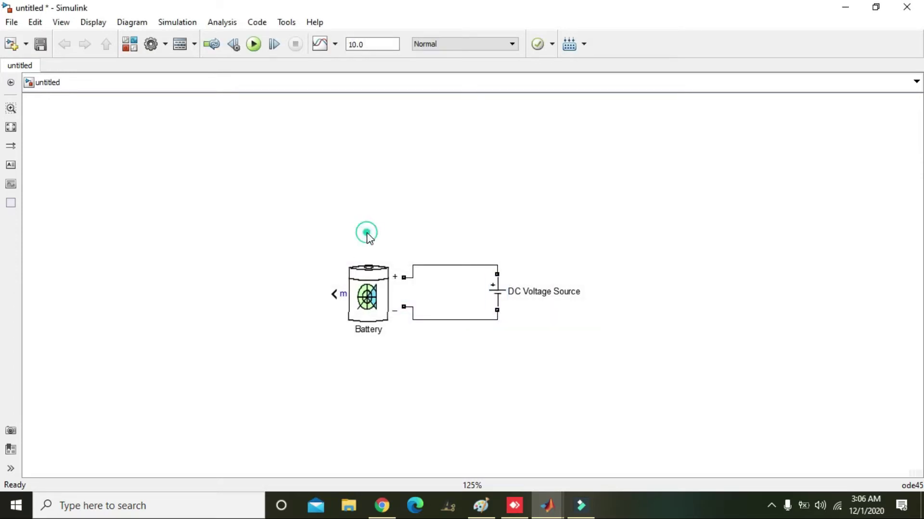
pyautogui.click(374, 291)
pyautogui.click(291, 157)
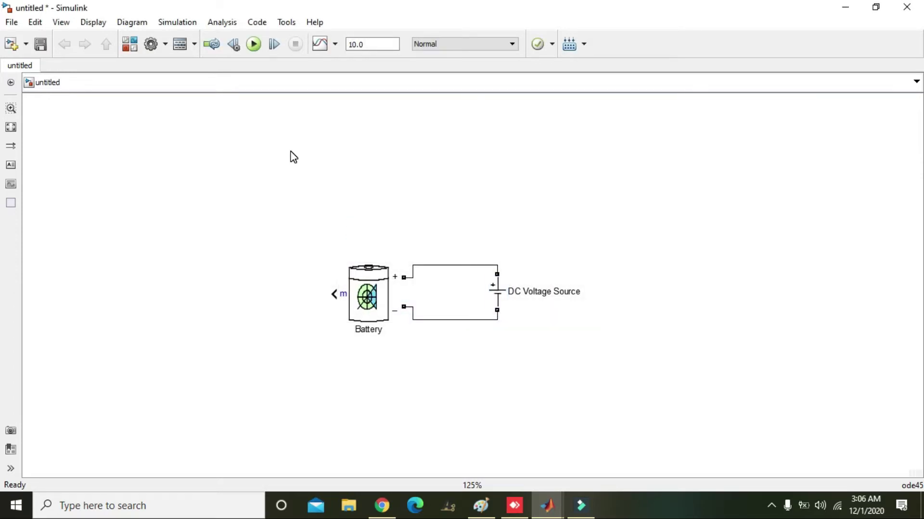
# Search the Library Browser for 'bus selector' and add the Simulink Bus Selector to the model.
pyautogui.moveTo(547, 506)
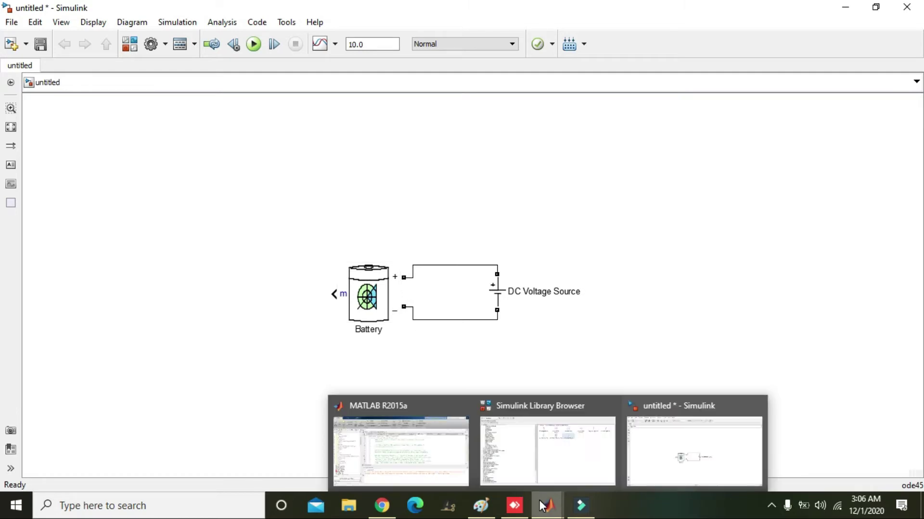
pyautogui.click(523, 476)
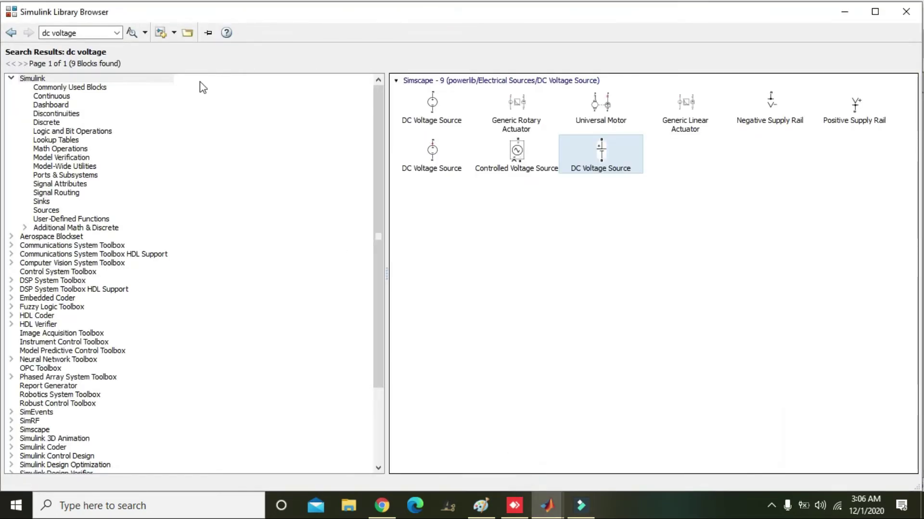
pyautogui.click(88, 32)
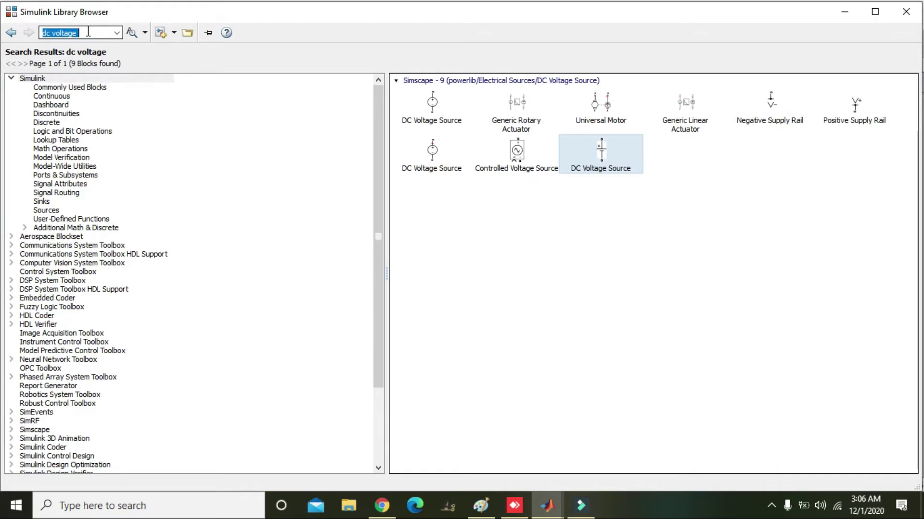
pyautogui.write('bus sele')
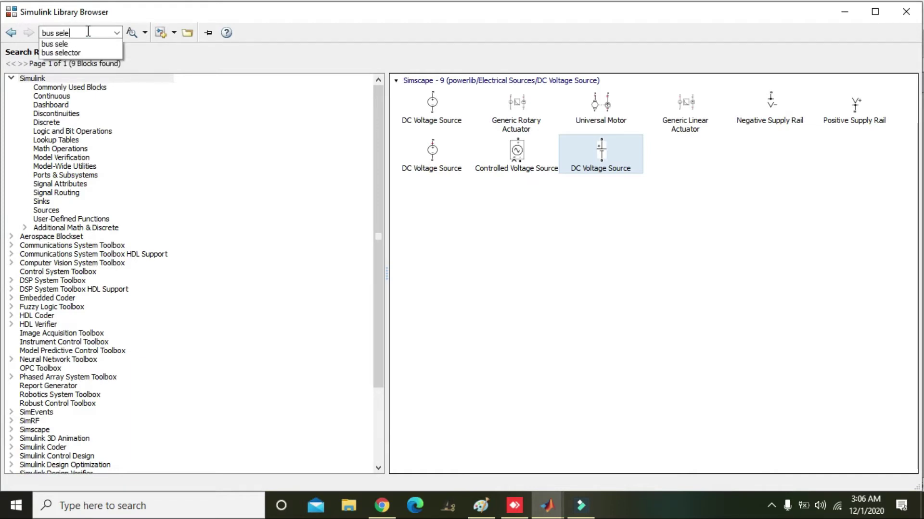
pyautogui.write('ctor')
pyautogui.press('Return')
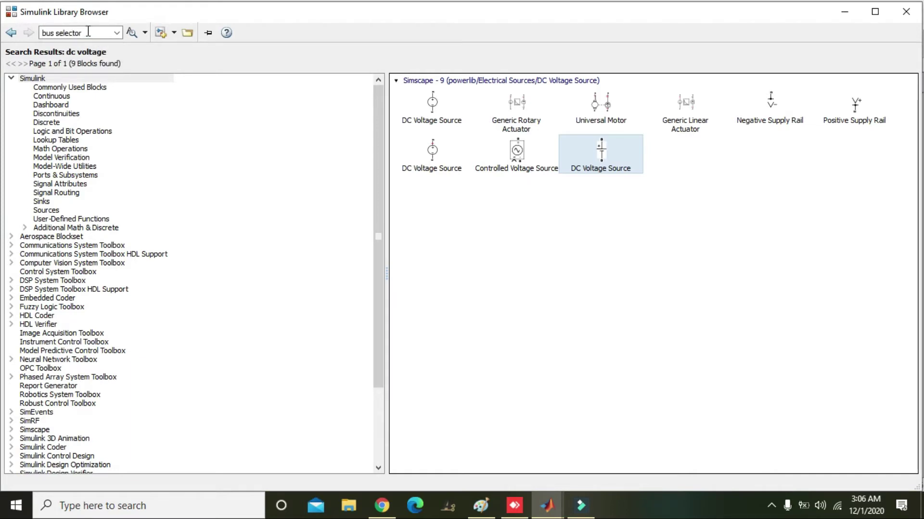
pyautogui.click(132, 32)
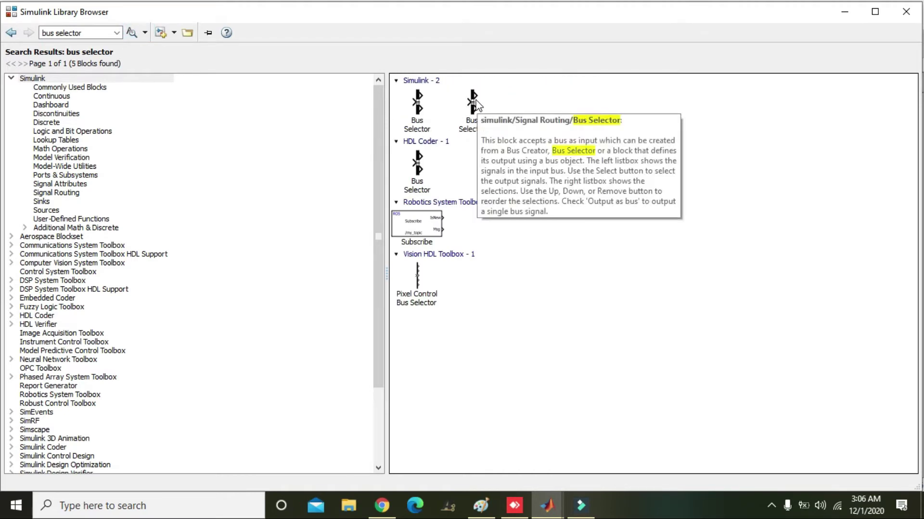
pyautogui.rightClick(473, 103)
pyautogui.click(497, 109)
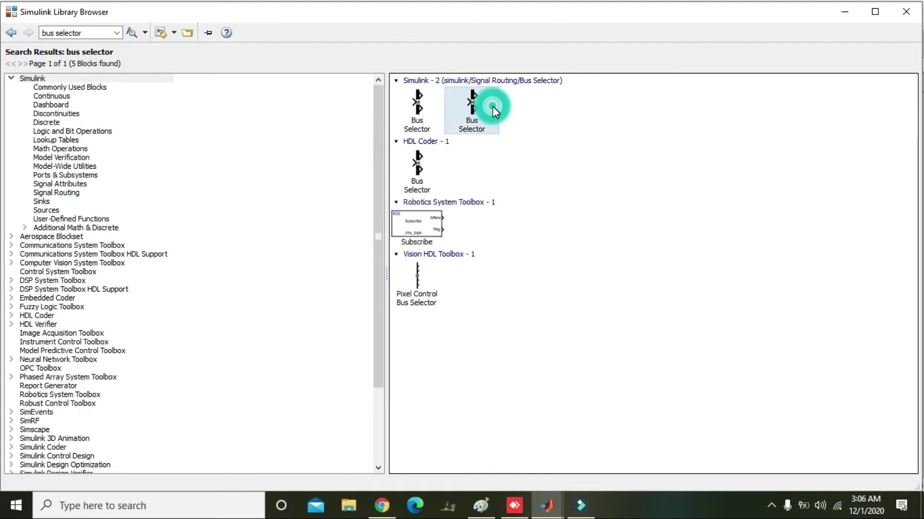
pyautogui.click(844, 12)
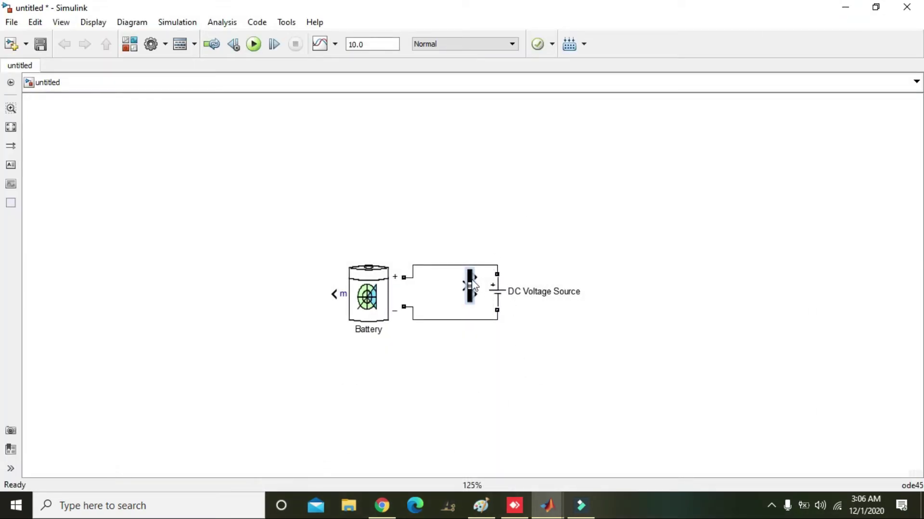
# Move the Bus Selector left of the Battery, flip it, and align it with the m output.
pyautogui.moveTo(462, 289); pyautogui.dragTo(234, 276)
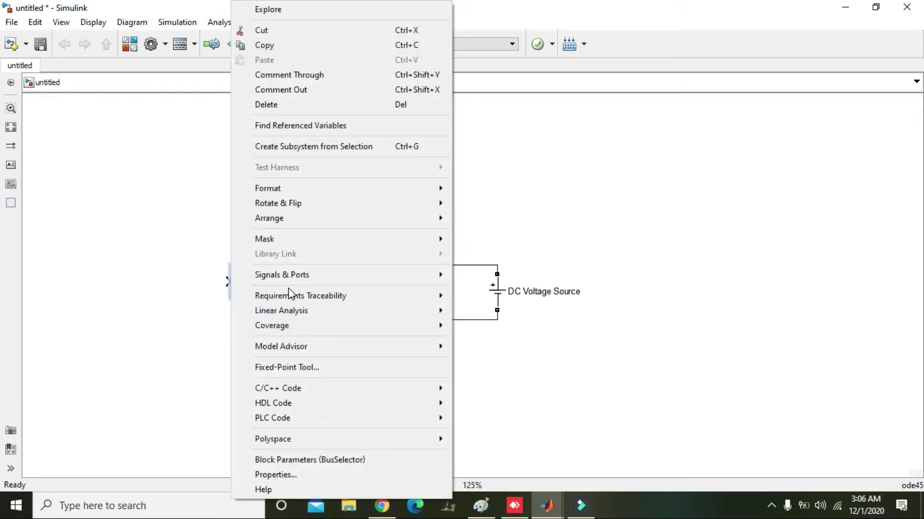
pyautogui.moveTo(316, 201)
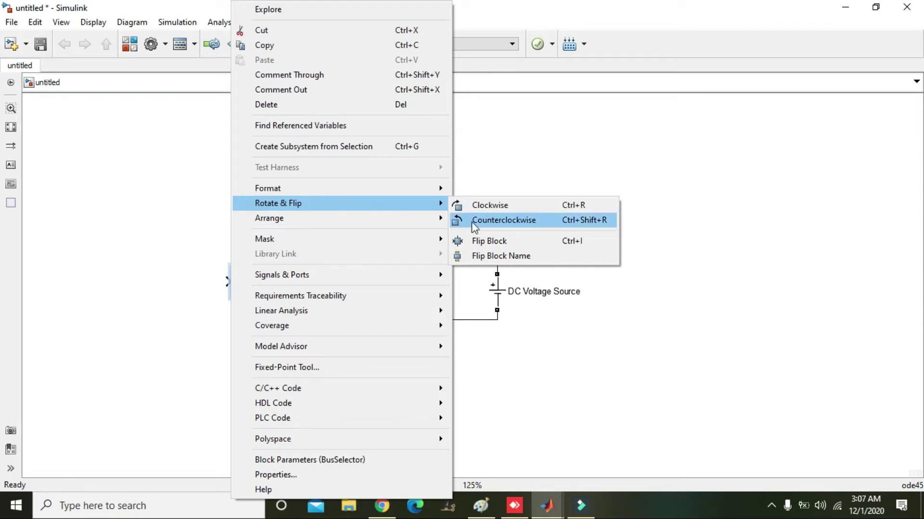
pyautogui.click(495, 239)
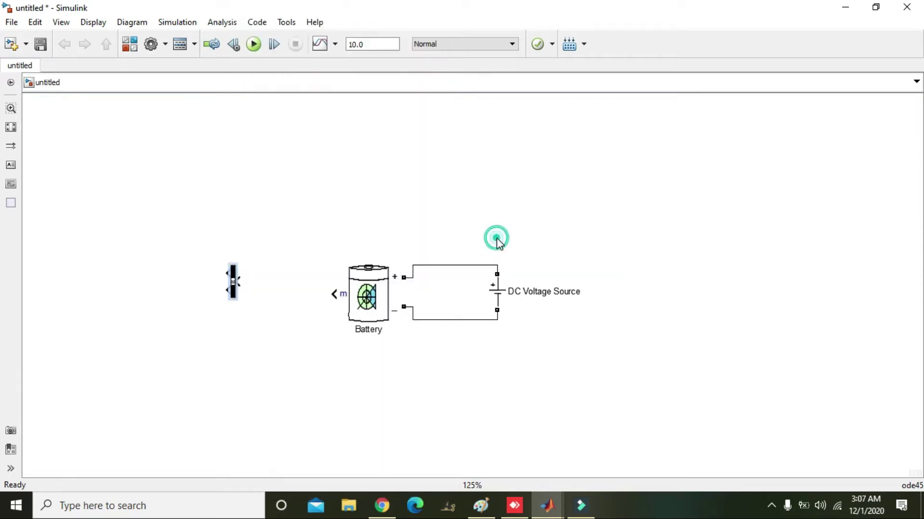
pyautogui.click(285, 268)
pyautogui.click(234, 283)
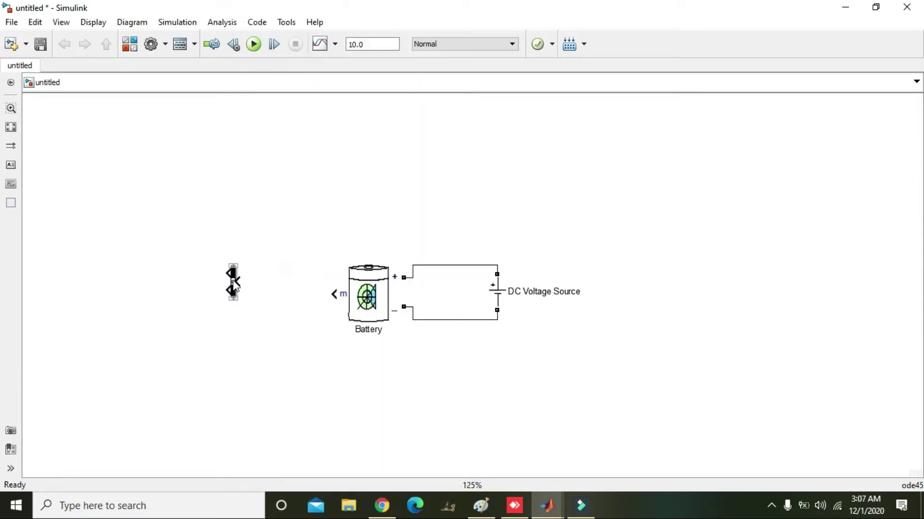
pyautogui.moveTo(235, 284); pyautogui.dragTo(232, 298)
# Wire the Battery's m output into the Bus Selector and make the block taller.
pyautogui.click(262, 294)
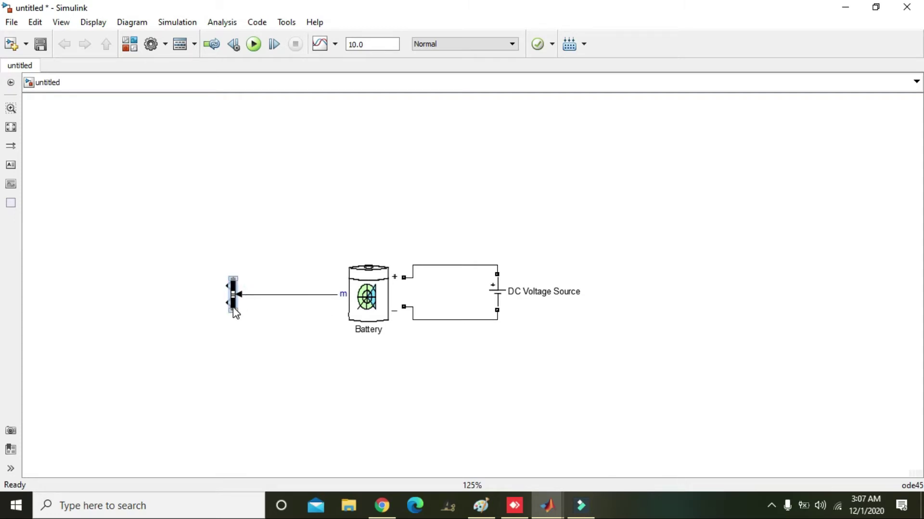
pyautogui.moveTo(235, 311)
pyautogui.mouseDown()
pyautogui.moveTo(234, 340)
pyautogui.moveTo(236, 295)
pyautogui.mouseUp()
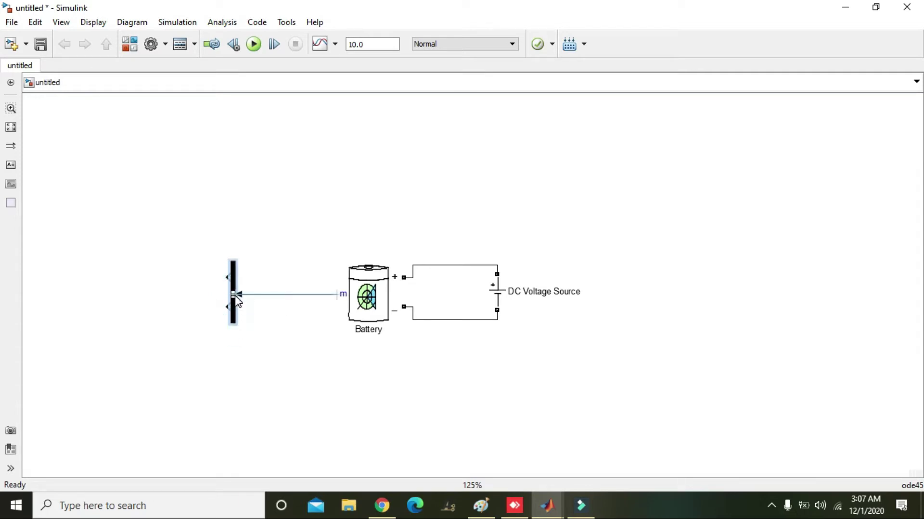
pyautogui.click(289, 242)
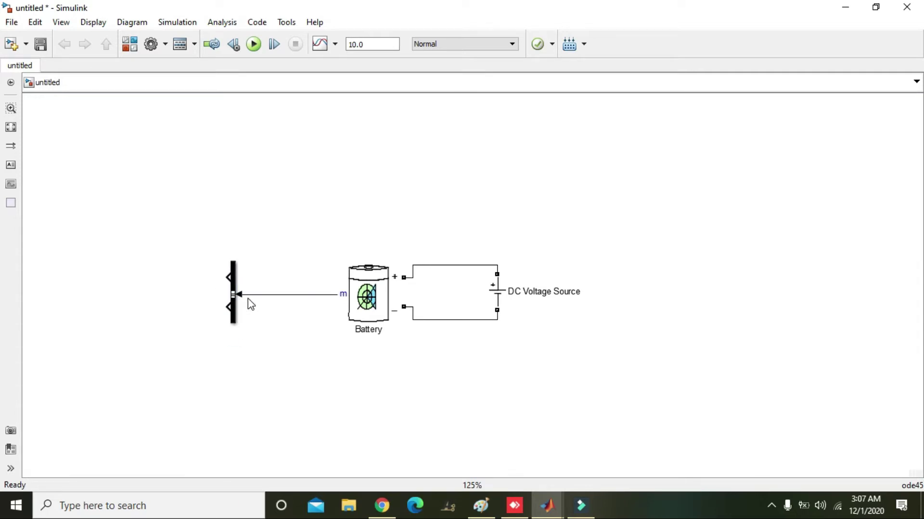
pyautogui.click(342, 291)
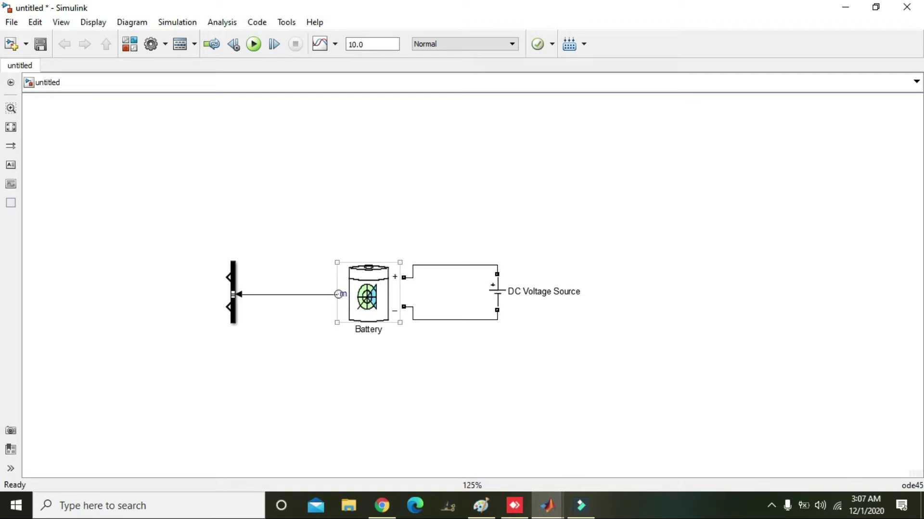
pyautogui.click(234, 299)
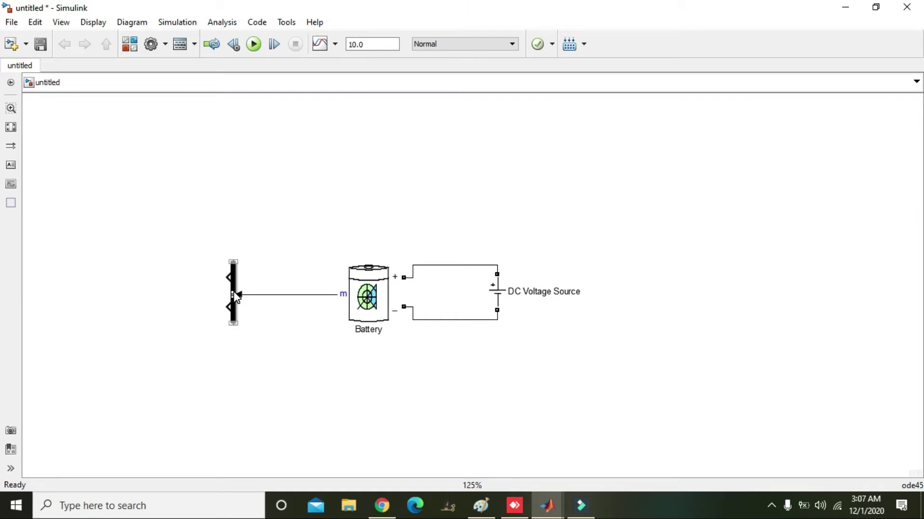
pyautogui.click(258, 292)
pyautogui.click(234, 295)
pyautogui.click(270, 303)
pyautogui.click(235, 301)
# Remove the two ??? placeholder signals, select only SOC (%) as output, and confirm.
pyautogui.doubleClick(234, 298)
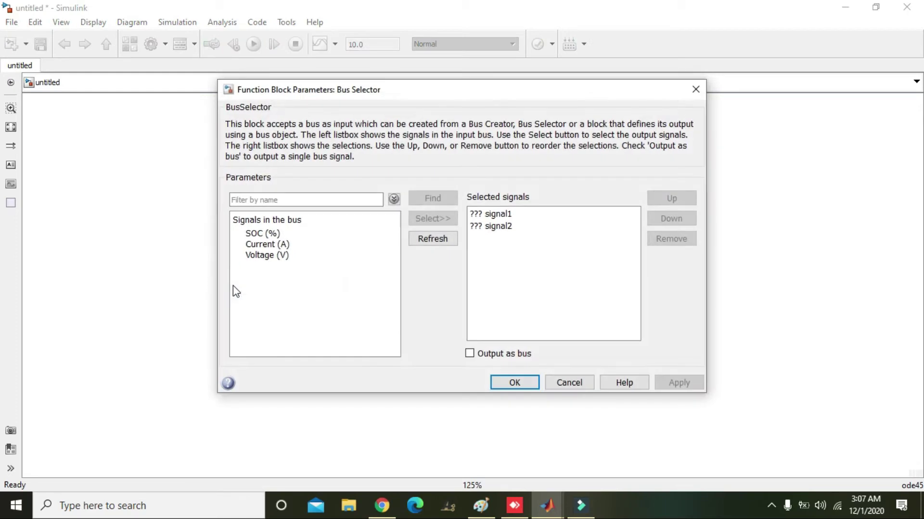
pyautogui.click(271, 234)
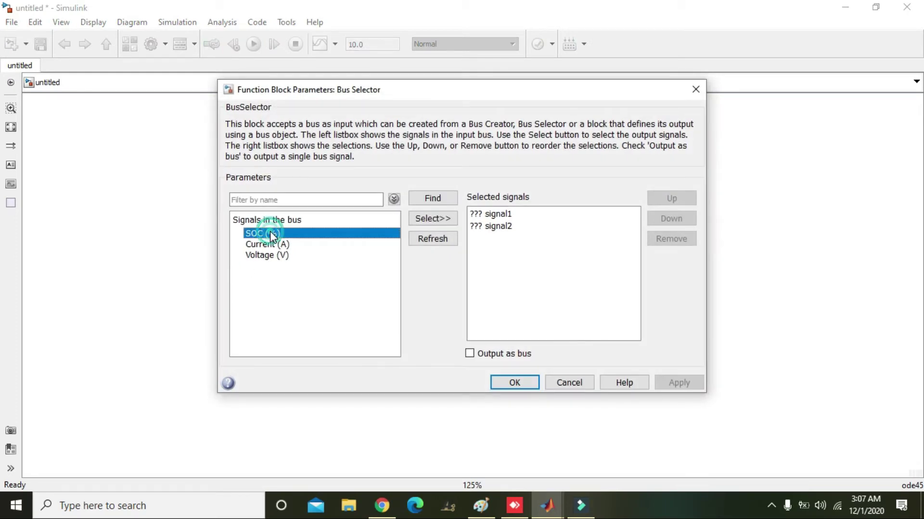
pyautogui.click(273, 245)
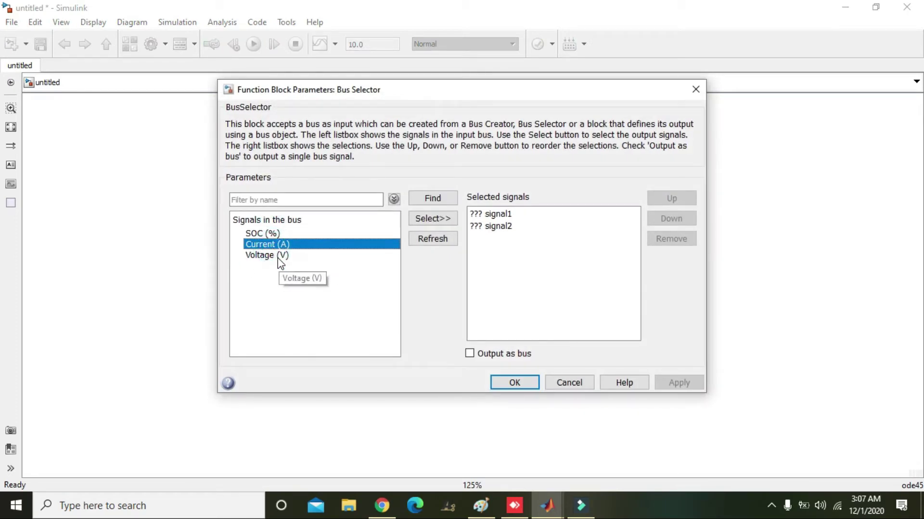
pyautogui.click(277, 256)
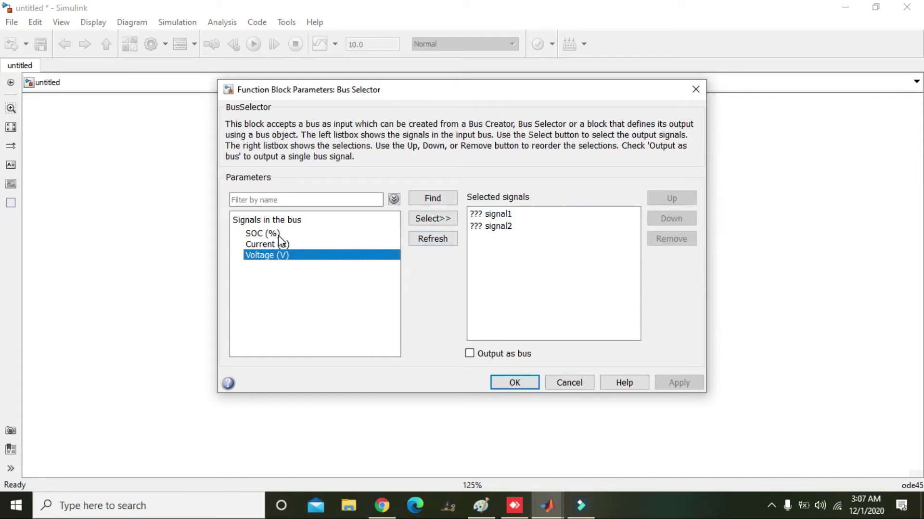
pyautogui.moveTo(537, 239); pyautogui.dragTo(494, 217)
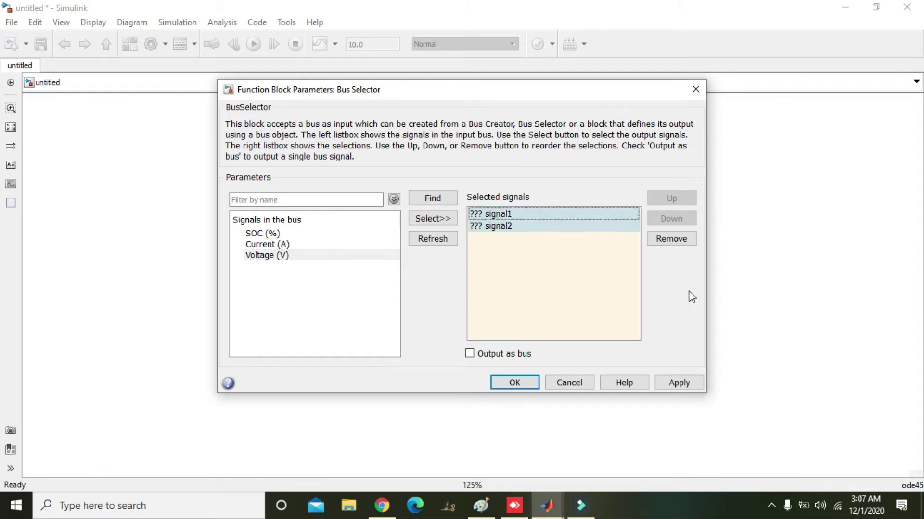
pyautogui.click(666, 240)
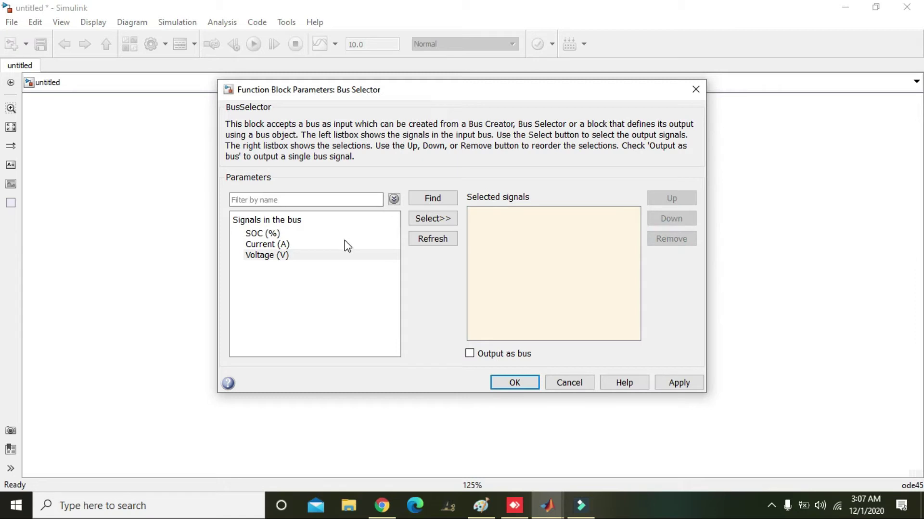
pyautogui.click(285, 234)
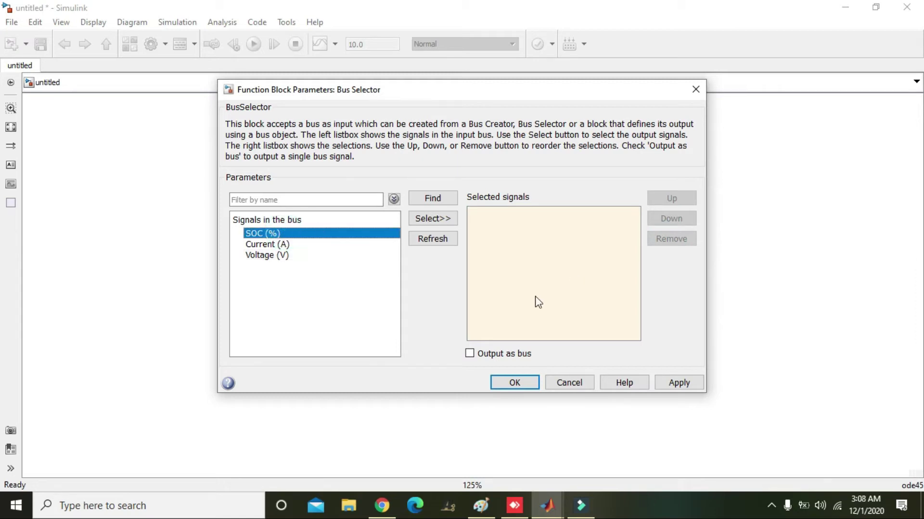
pyautogui.click(440, 218)
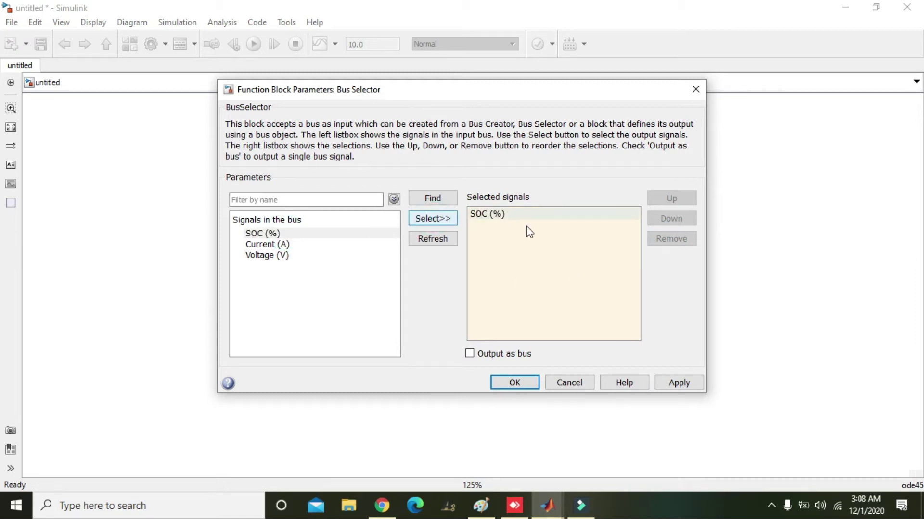
pyautogui.click(516, 382)
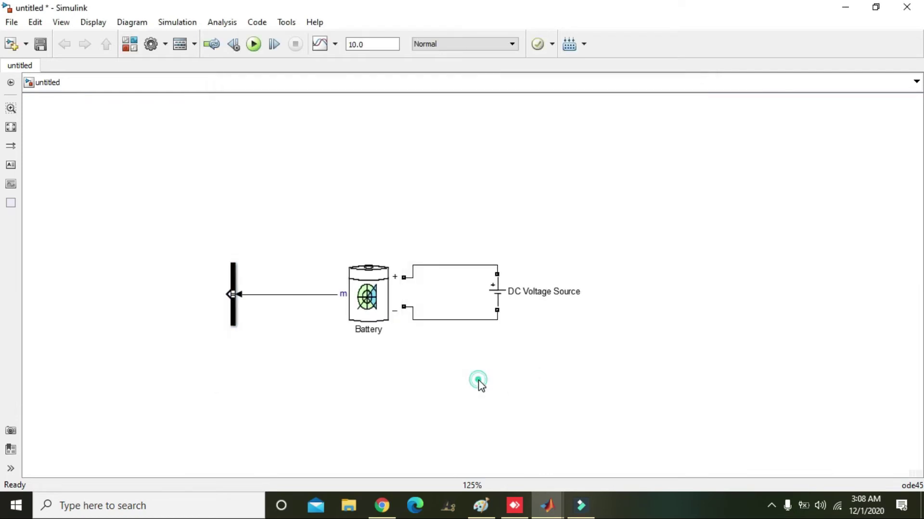
# Open the Library Browser, search 'scope', and add a Scope block to the model.
pyautogui.click(254, 256)
pyautogui.click(38, 23)
pyautogui.moveTo(60, 23)
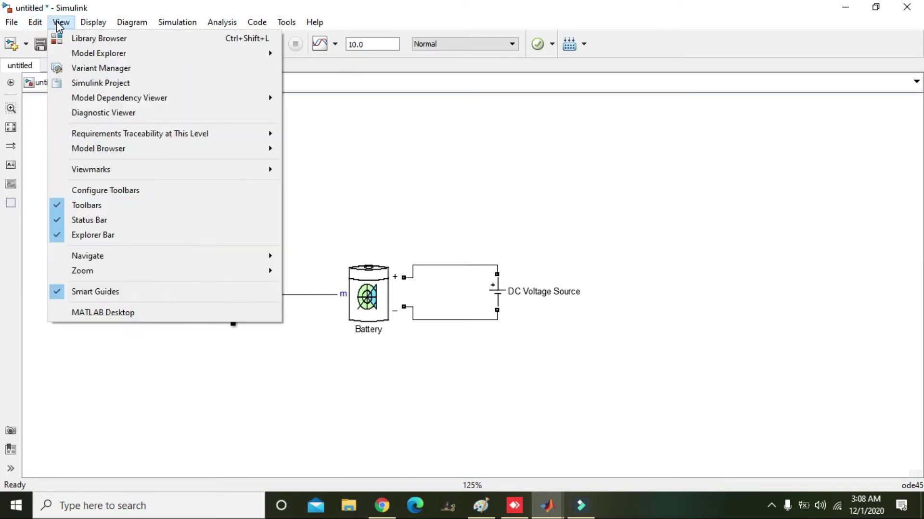
pyautogui.click(77, 42)
pyautogui.tripleClick(86, 35)
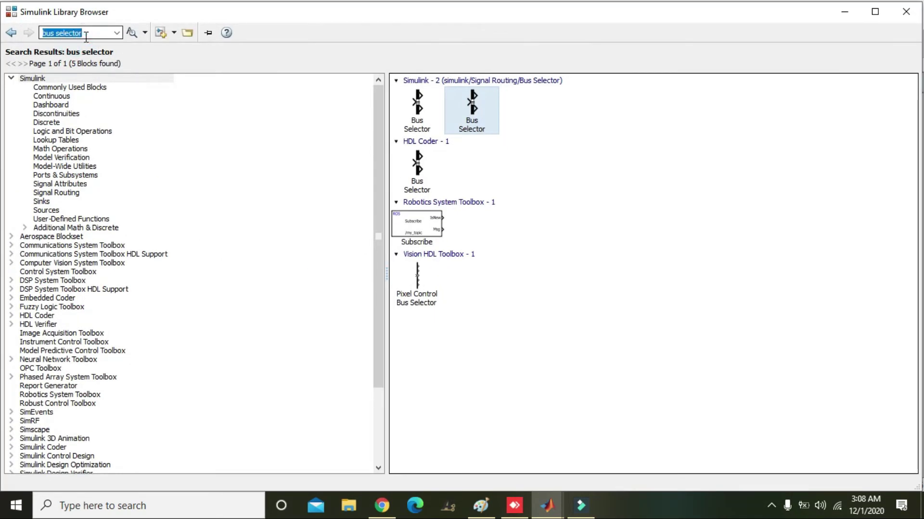
pyautogui.write('scop')
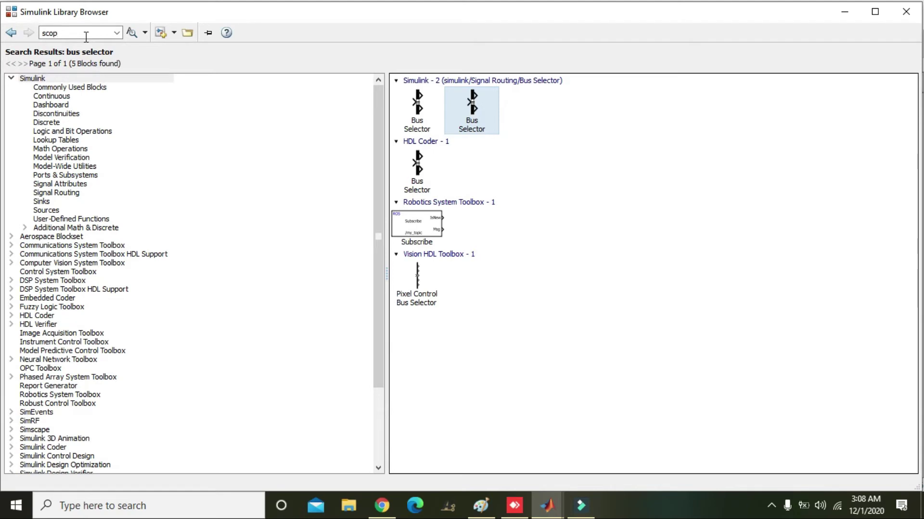
pyautogui.write('e')
pyautogui.press('Return')
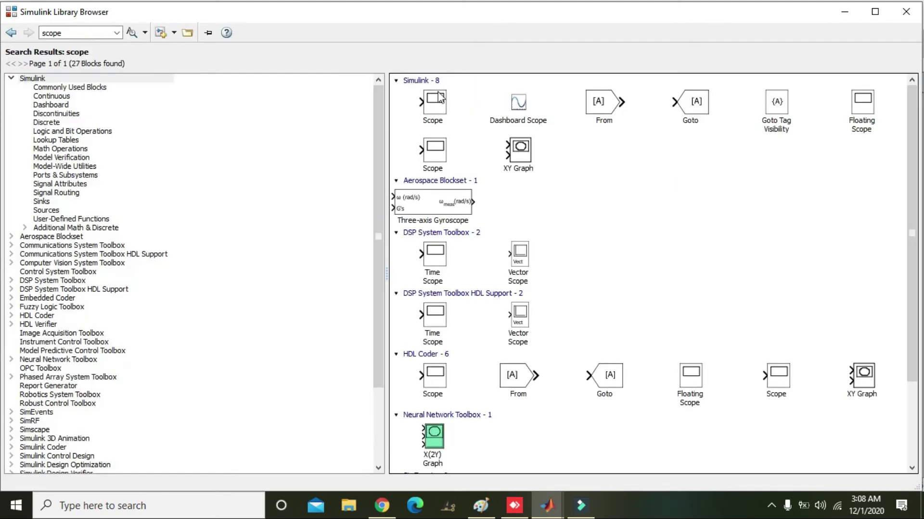
pyautogui.rightClick(441, 103)
pyautogui.click(458, 107)
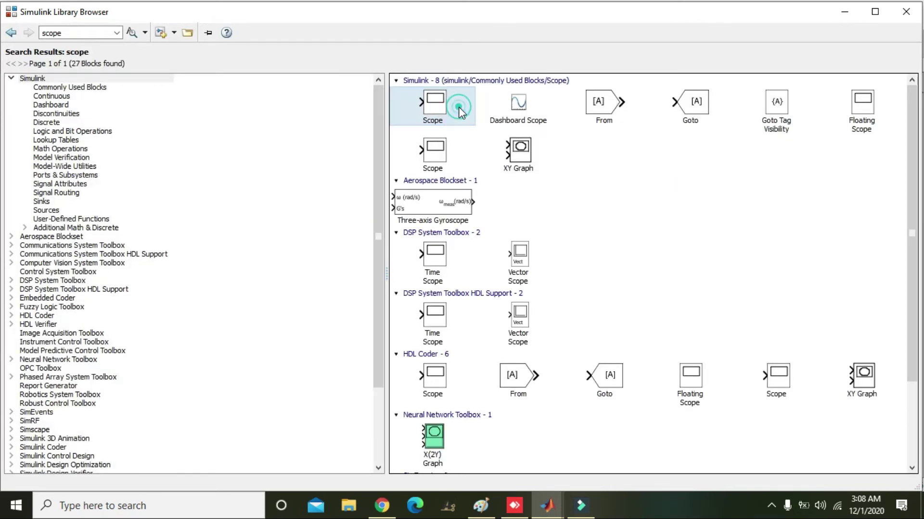
# Place the Scope above the circuit on the SOC (%) output and run the simulation.
pyautogui.click(845, 12)
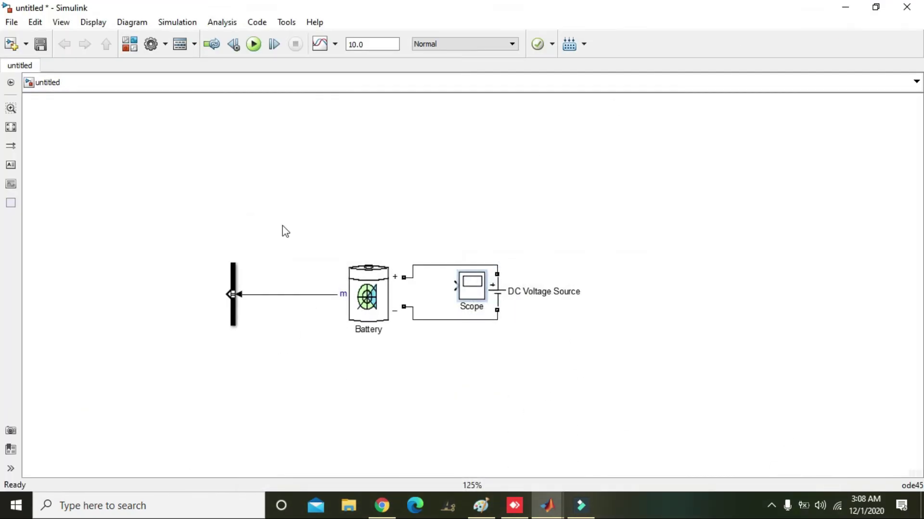
pyautogui.moveTo(474, 290); pyautogui.dragTo(225, 295)
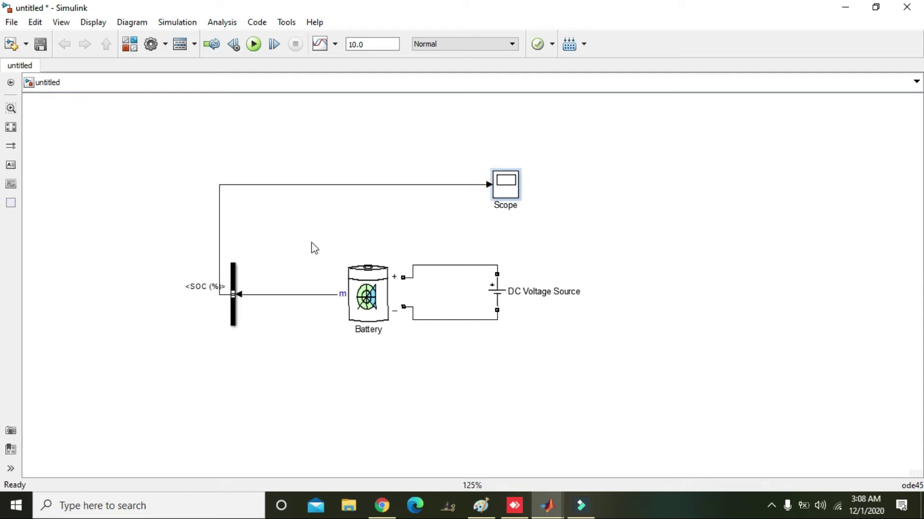
pyautogui.click(255, 44)
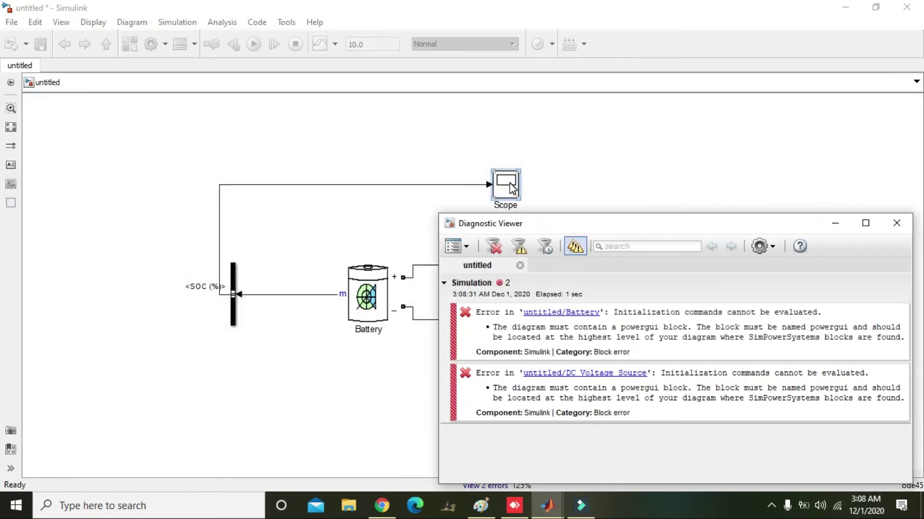
# Close the simulation error report and search the Library Browser for 'power'.
pyautogui.click(896, 223)
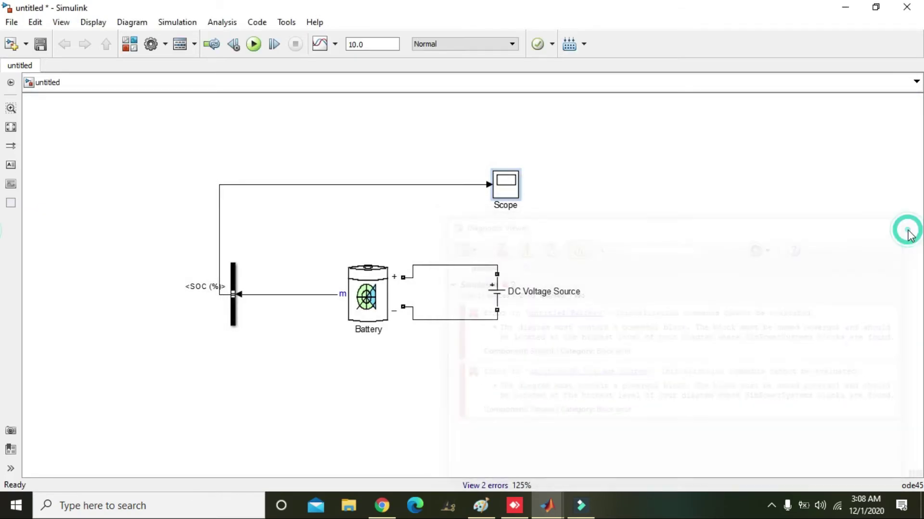
pyautogui.click(130, 44)
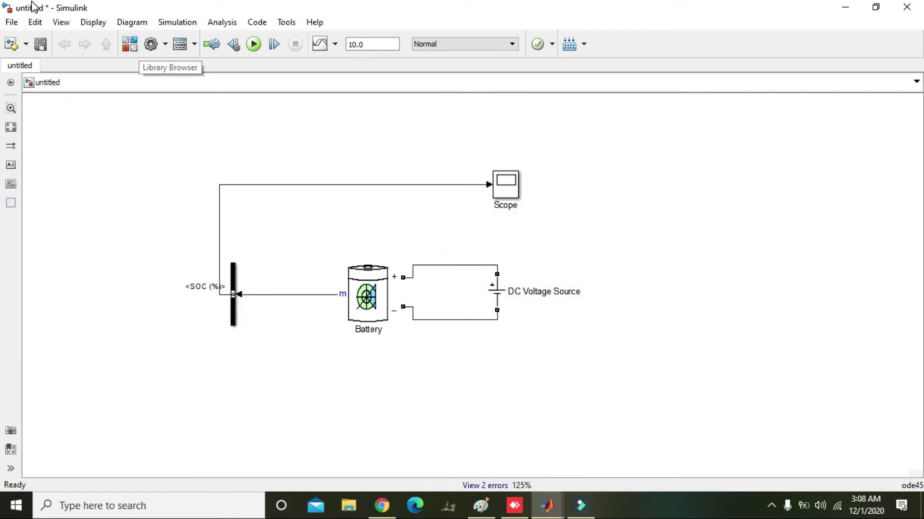
pyautogui.click(62, 22)
pyautogui.click(61, 35)
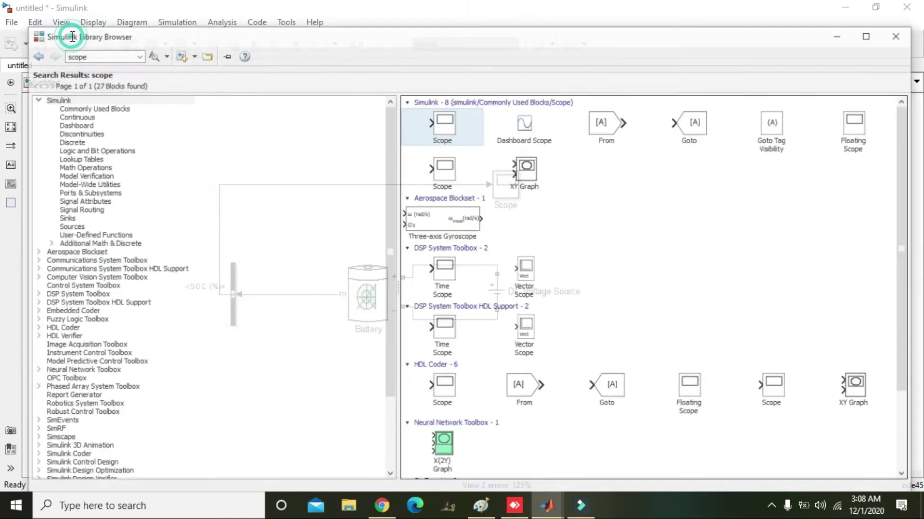
pyautogui.click(81, 32)
pyautogui.write('powergui')
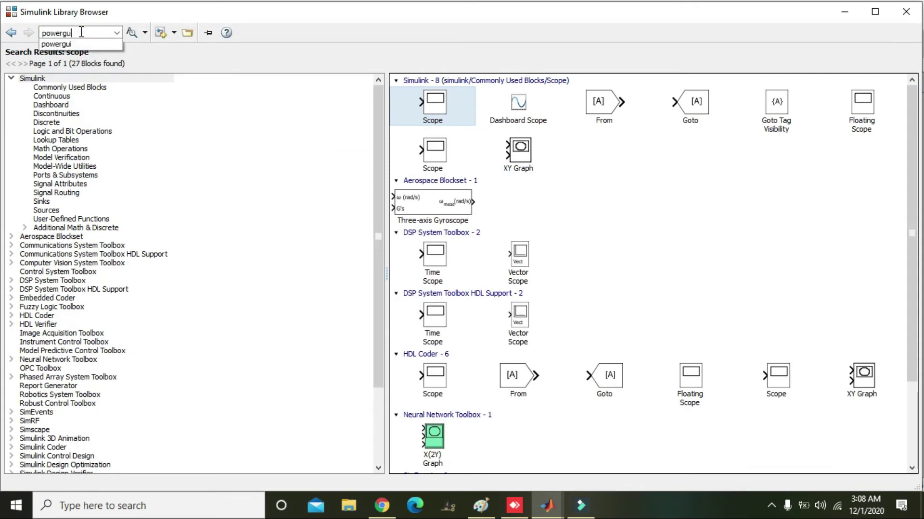
pyautogui.press('Return')
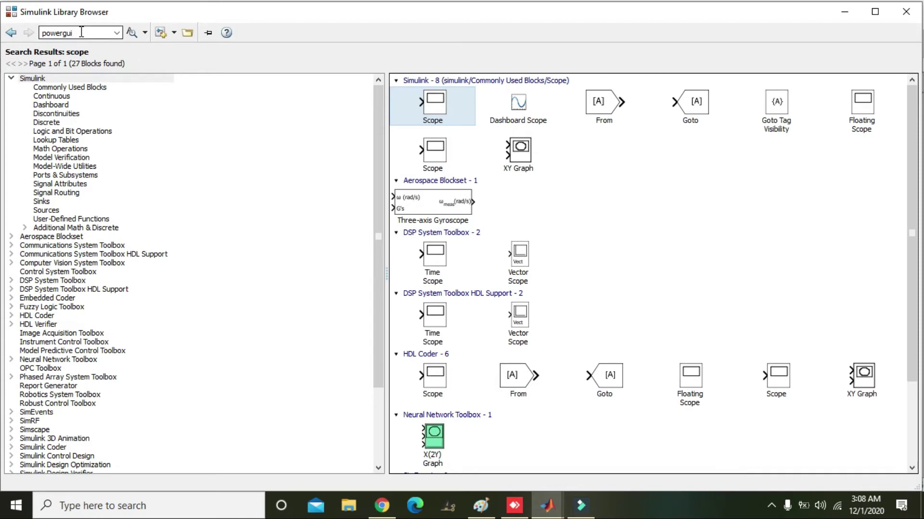
pyautogui.click(136, 30)
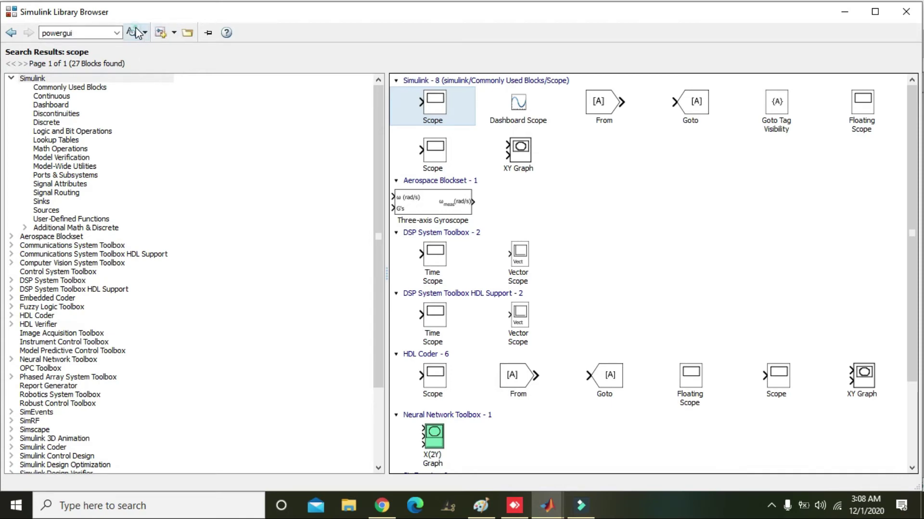
# Add the powergui block to the model and move it to the top-left corner.
pyautogui.click(436, 98)
pyautogui.rightClick(436, 97)
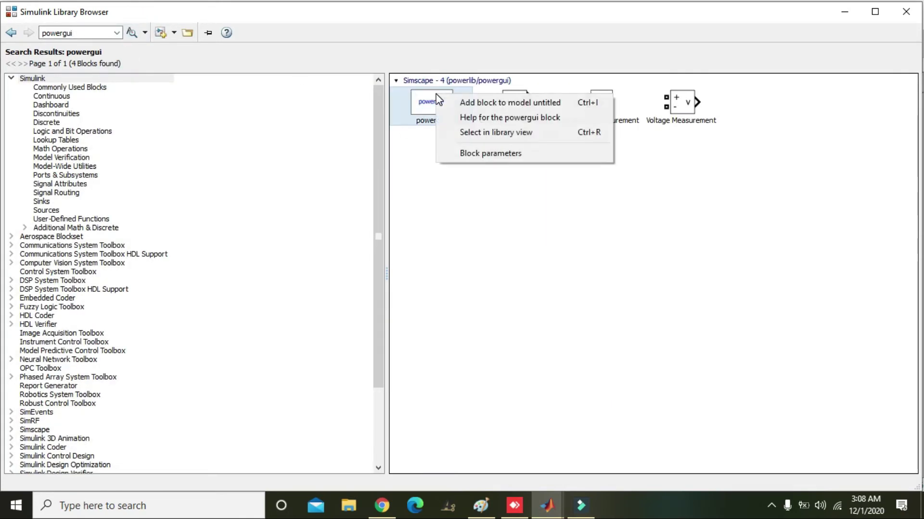
pyautogui.click(448, 101)
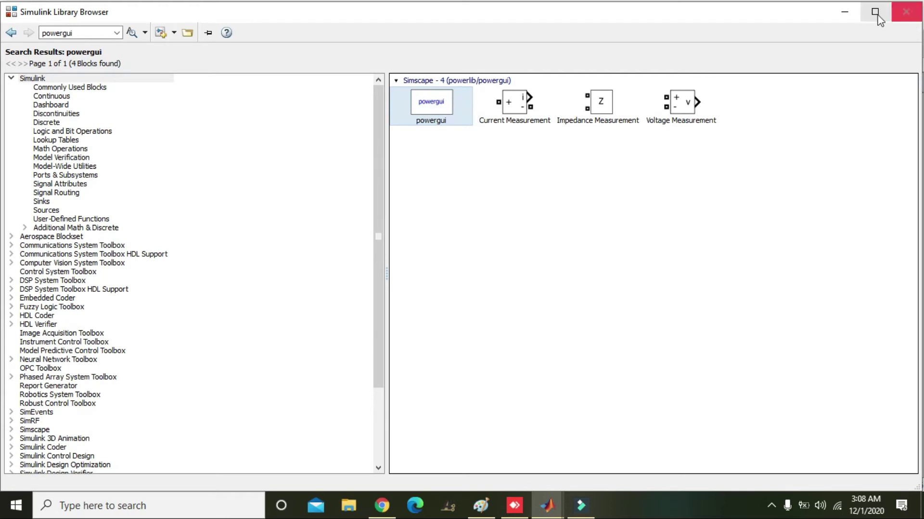
pyautogui.click(845, 13)
pyautogui.click(476, 295)
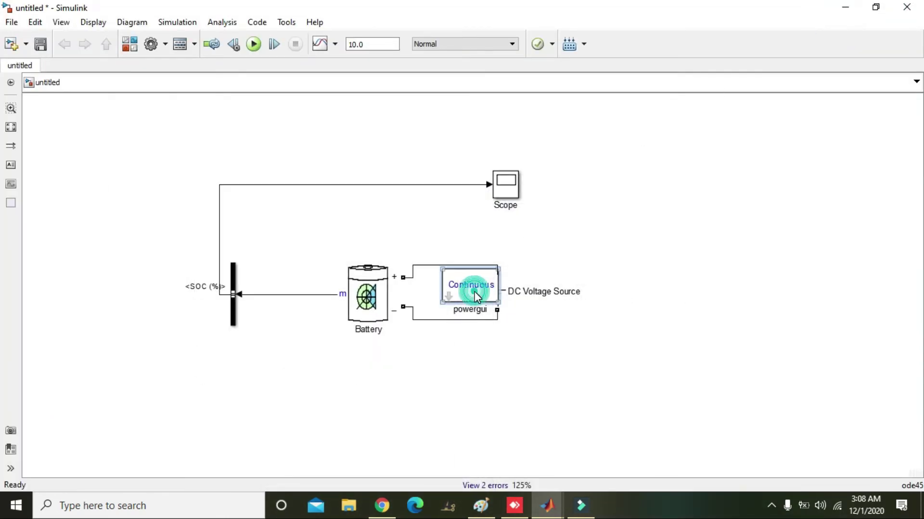
pyautogui.moveTo(476, 295); pyautogui.dragTo(107, 152)
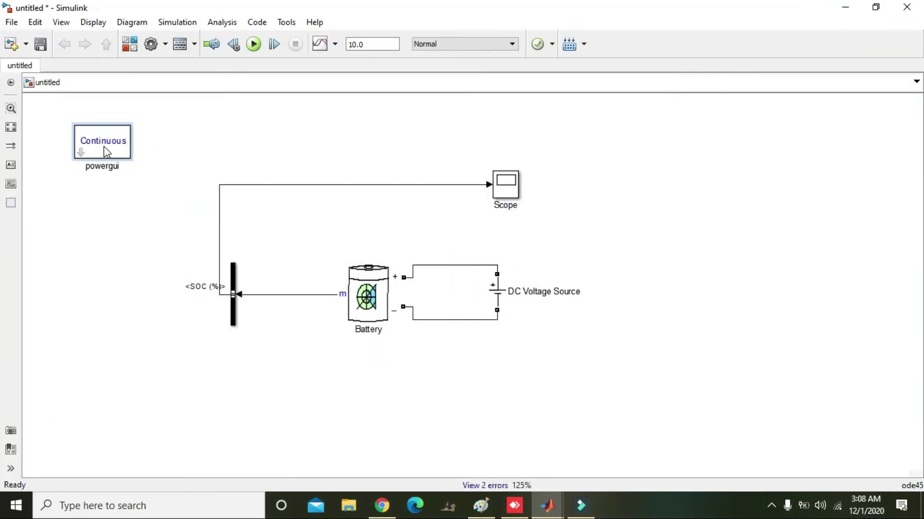
# Rerun the simulation and open the Scope, autoscaled and enlarged to show the flat 100% SOC trace.
pyautogui.click(322, 210)
pyautogui.click(255, 44)
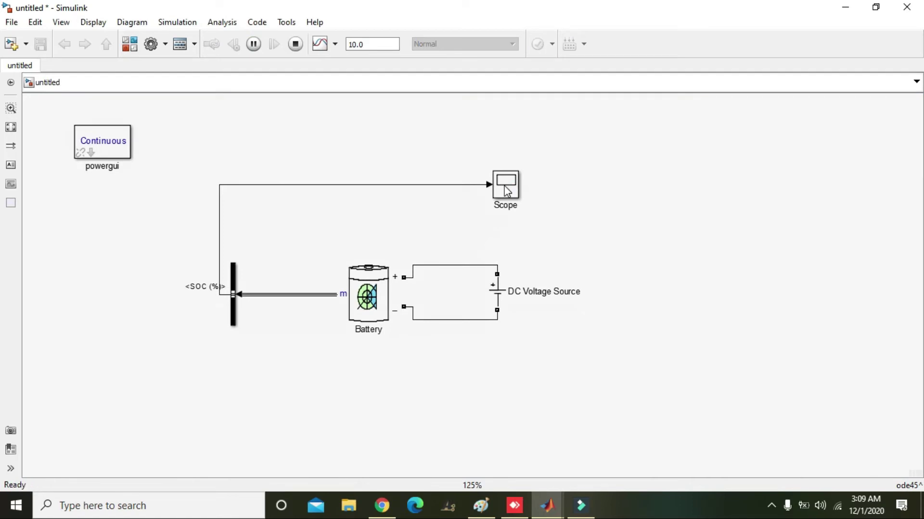
pyautogui.click(506, 188)
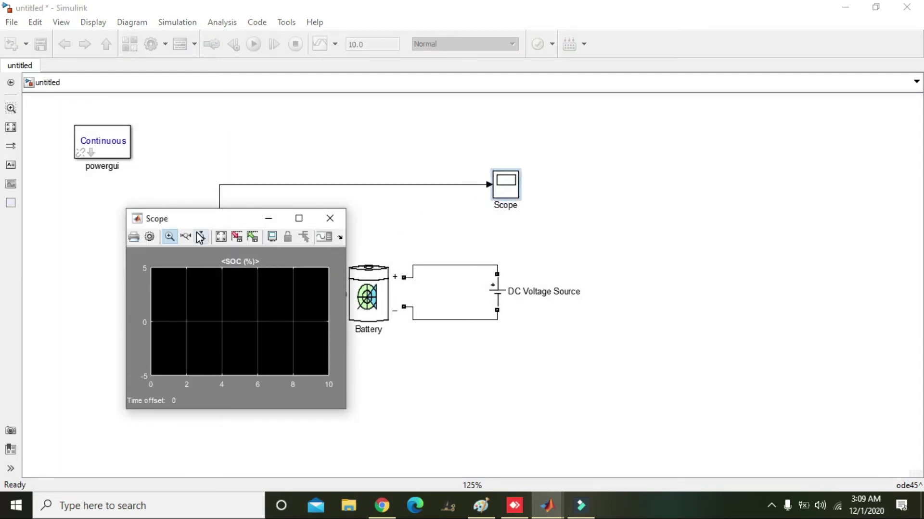
pyautogui.click(220, 237)
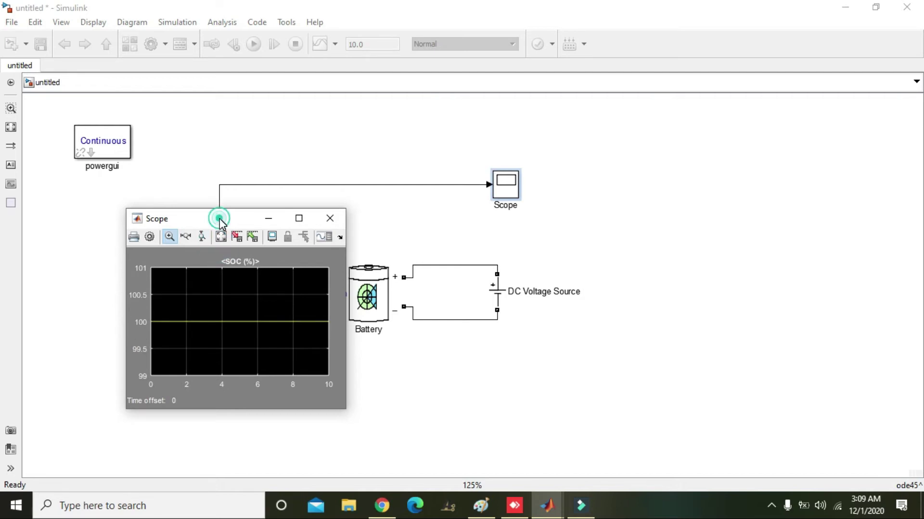
pyautogui.moveTo(218, 217)
pyautogui.mouseDown()
pyautogui.moveTo(567, 285)
pyautogui.moveTo(802, 193)
pyautogui.moveTo(735, 159)
pyautogui.mouseUp()
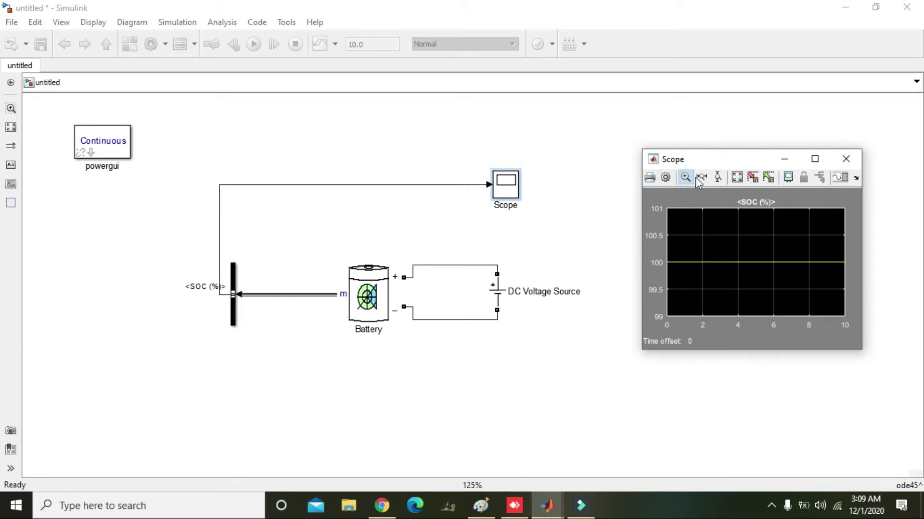
pyautogui.doubleClick(726, 150)
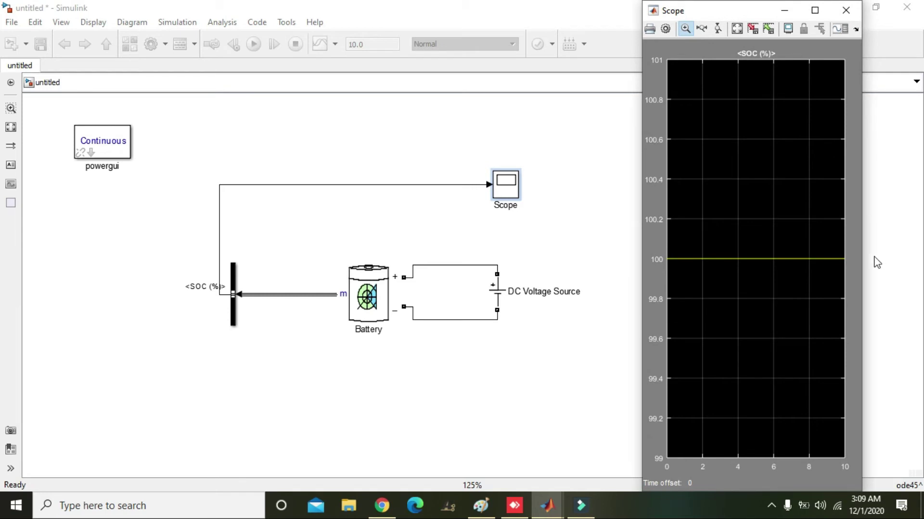
pyautogui.moveTo(861, 254); pyautogui.dragTo(907, 253)
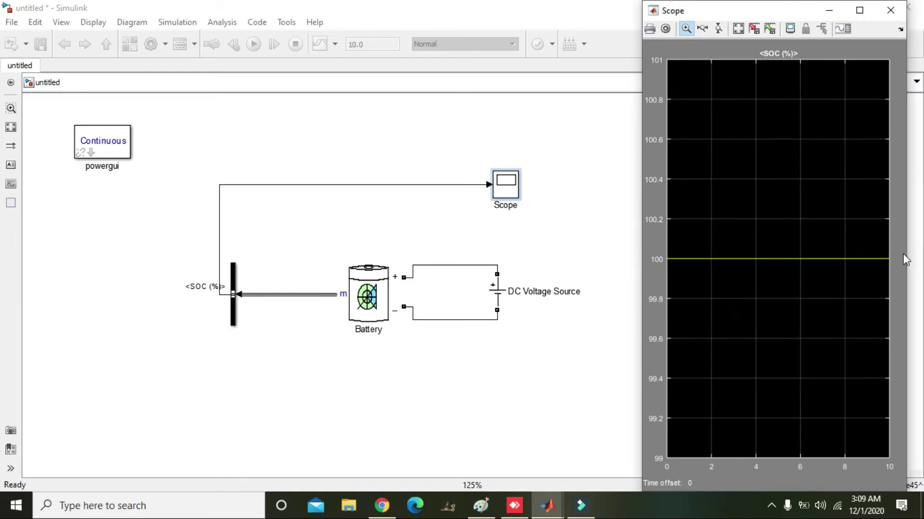
pyautogui.moveTo(639, 249); pyautogui.dragTo(586, 247)
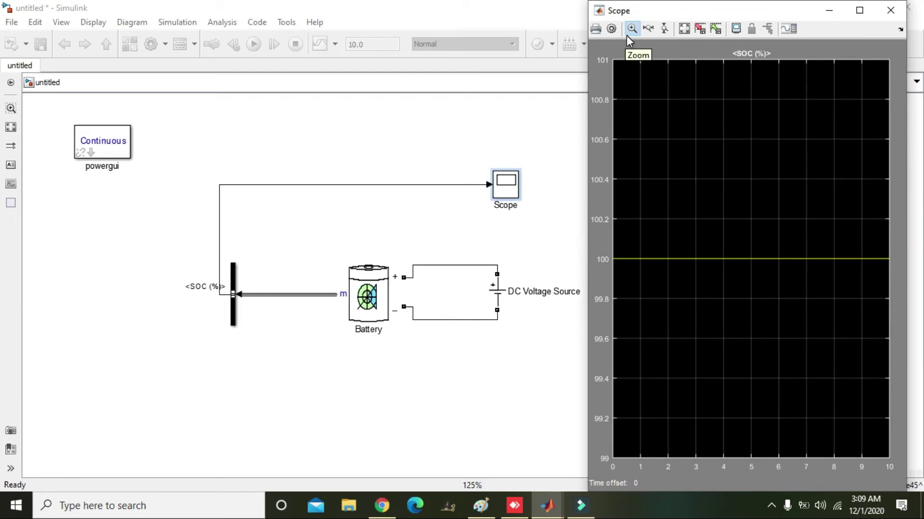
# Rescale the Scope axes, restore its window, and shift the SOC wire's vertical run further left.
pyautogui.click(647, 28)
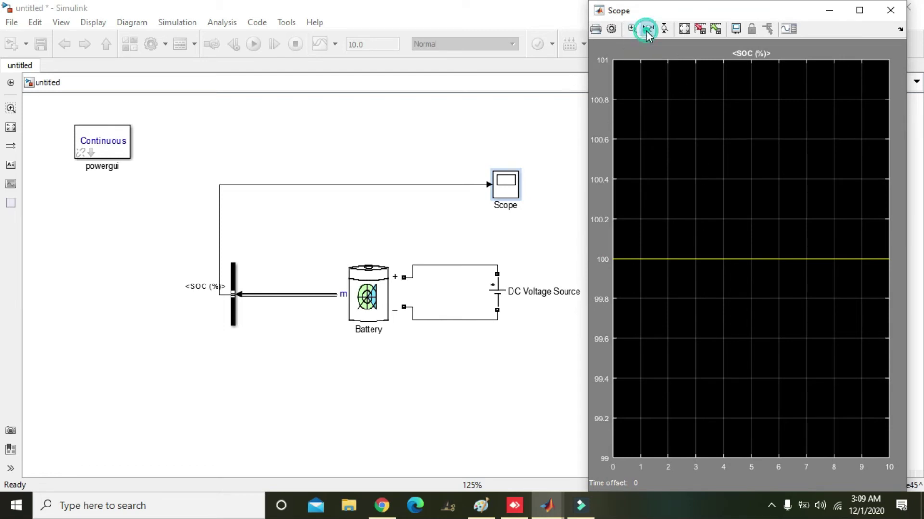
pyautogui.click(688, 23)
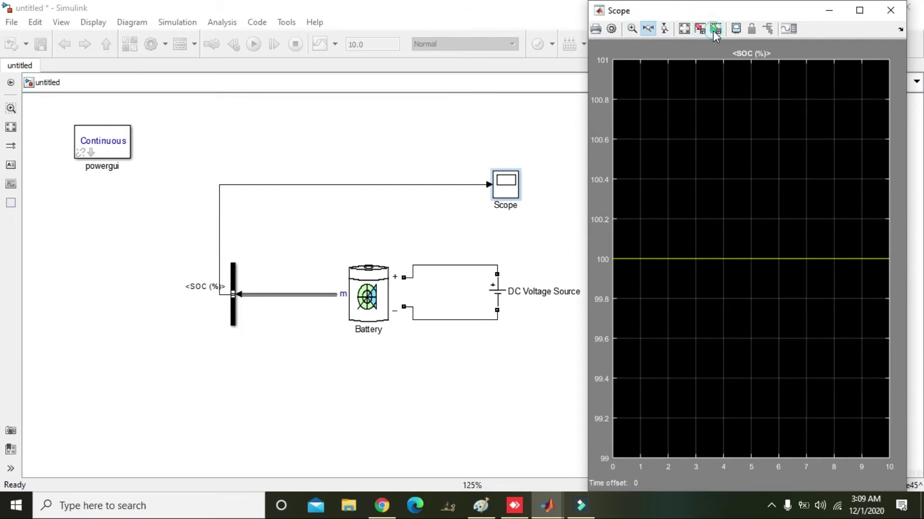
pyautogui.doubleClick(683, 3)
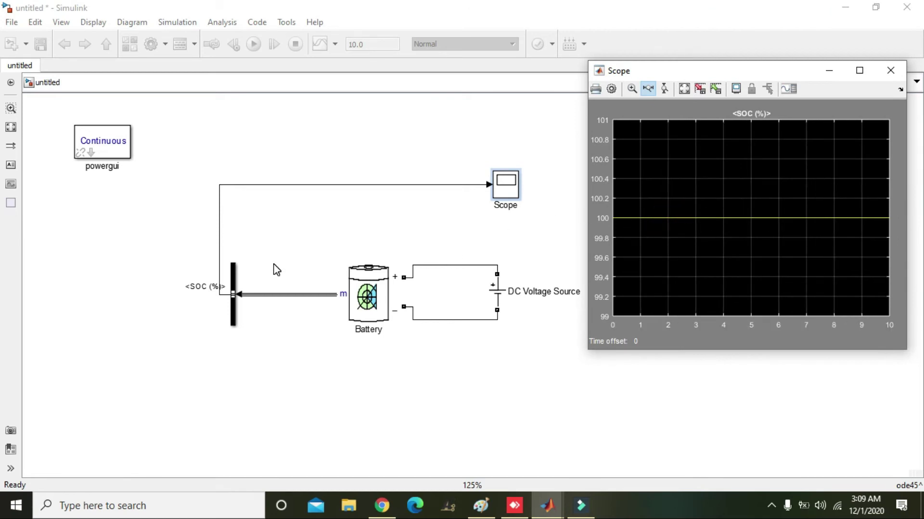
pyautogui.moveTo(220, 282); pyautogui.dragTo(155, 281)
# Select the Bus Selector block and open its signal settings.
pyautogui.click(231, 286)
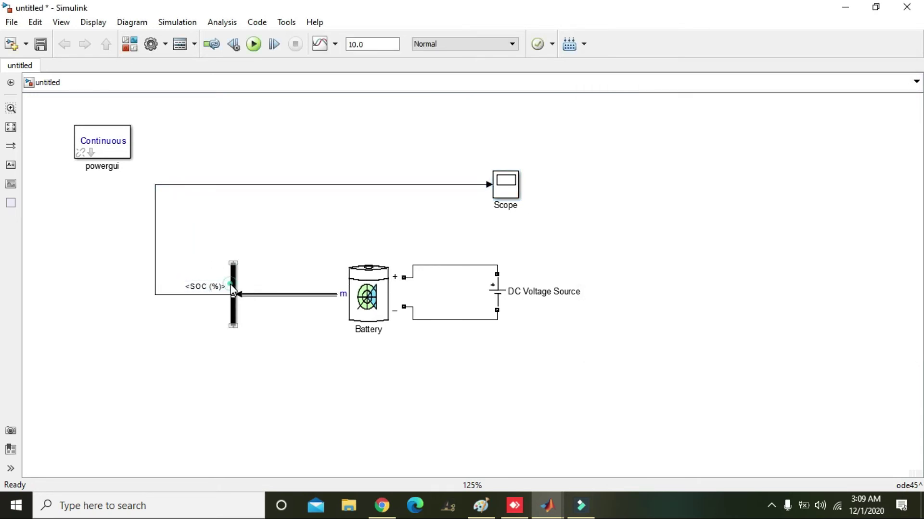
pyautogui.click(235, 289)
pyautogui.click(234, 284)
pyautogui.click(256, 331)
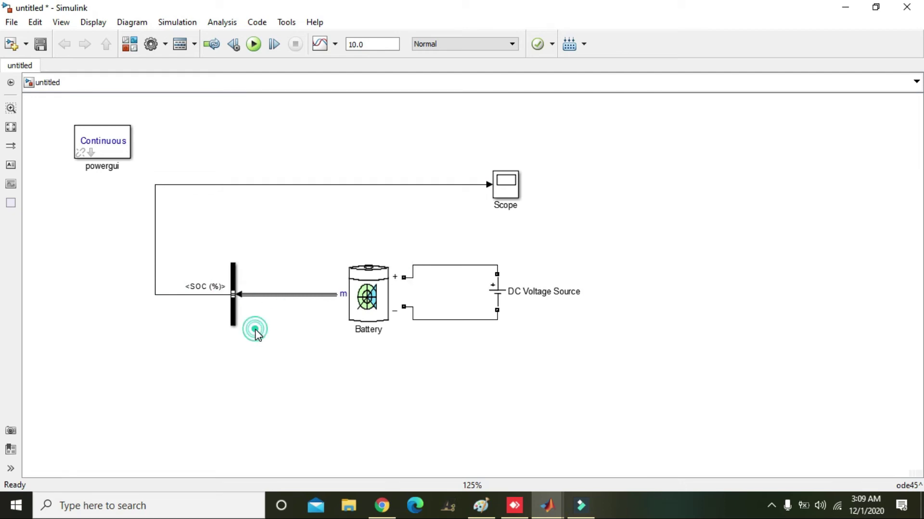
pyautogui.click(235, 318)
pyautogui.doubleClick(235, 318)
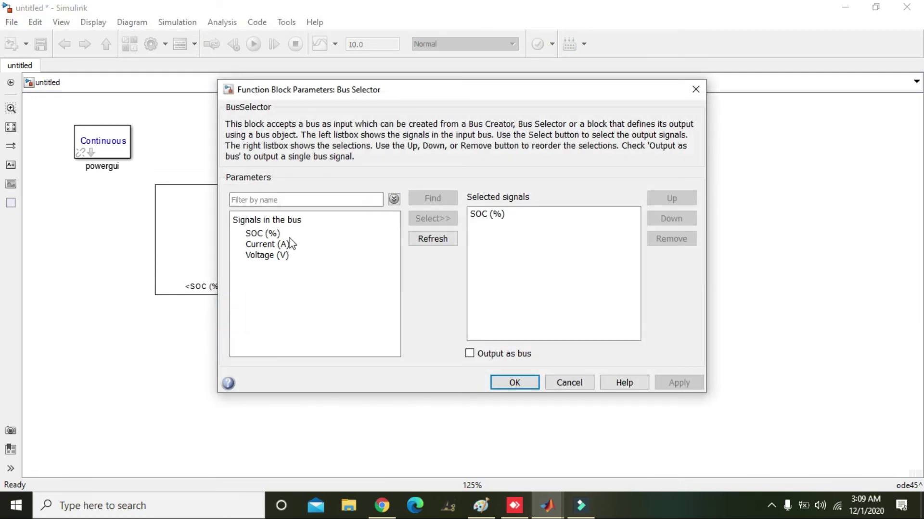
# Add Current (A) to the Bus Selector outputs alongside SOC, removing the duplicate entry.
pyautogui.click(283, 244)
pyautogui.click(430, 219)
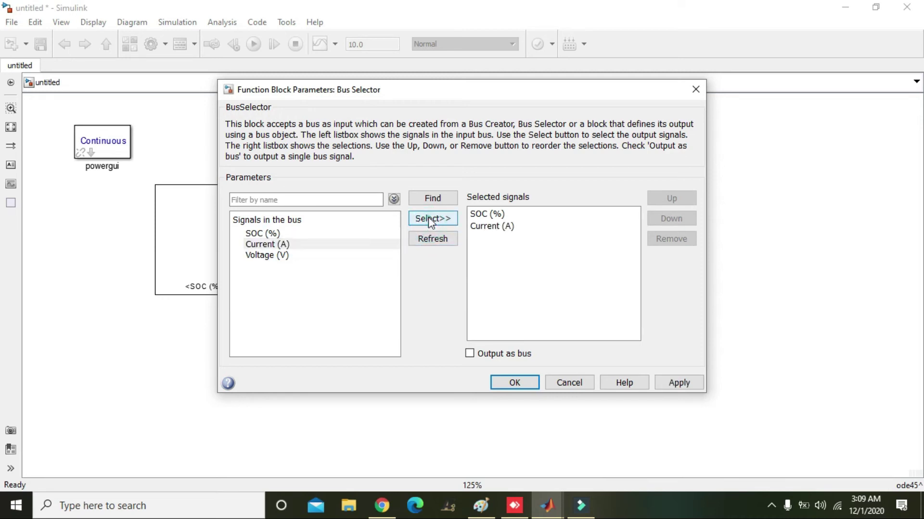
pyautogui.click(430, 219)
pyautogui.click(490, 226)
pyautogui.click(490, 238)
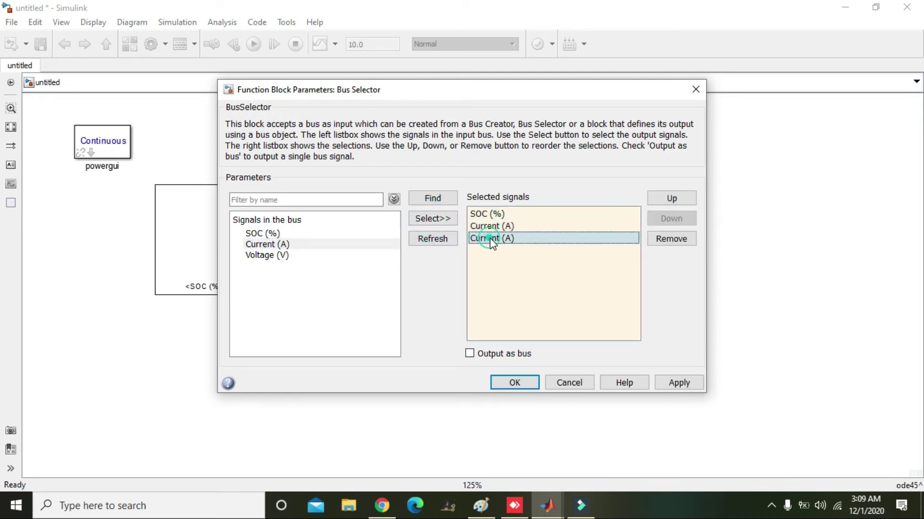
pyautogui.click(680, 239)
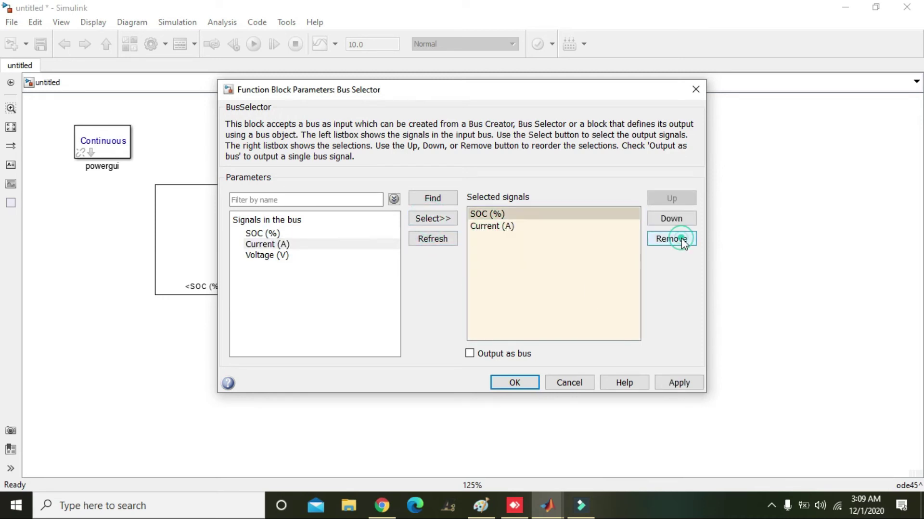
pyautogui.click(526, 382)
# Copy the Scope block as Scope1 below the circuit for the Current signal.
pyautogui.click(266, 324)
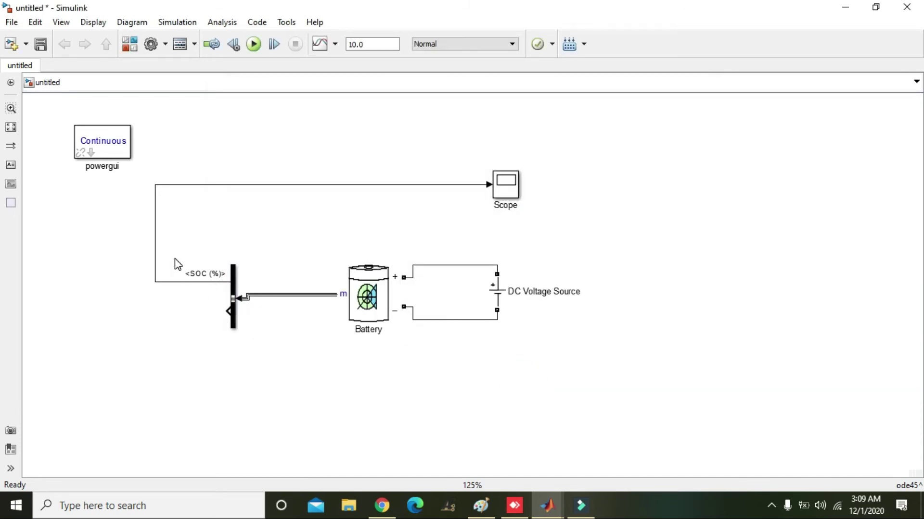
pyautogui.click(511, 193)
pyautogui.moveTo(511, 192); pyautogui.dragTo(225, 311)
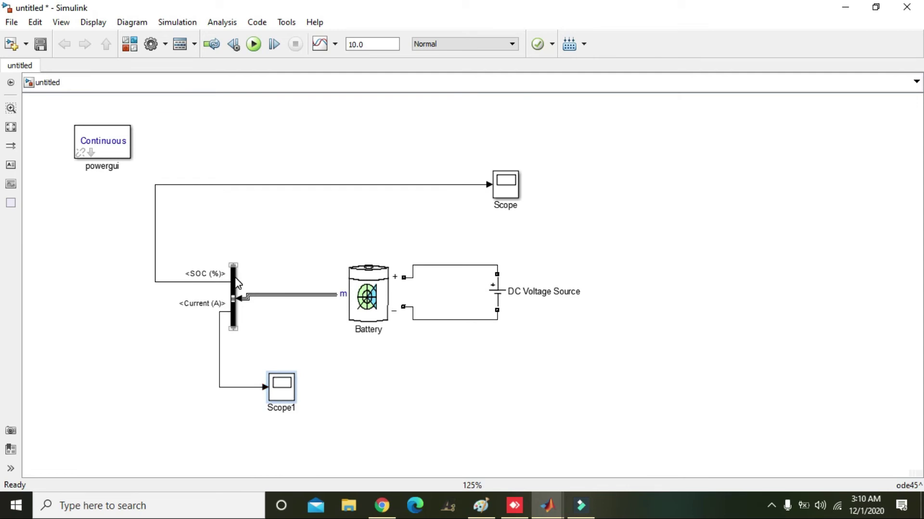
# Run the model and autoscale Scope1 to show Current rising from about -45 A to -5 A.
pyautogui.click(255, 43)
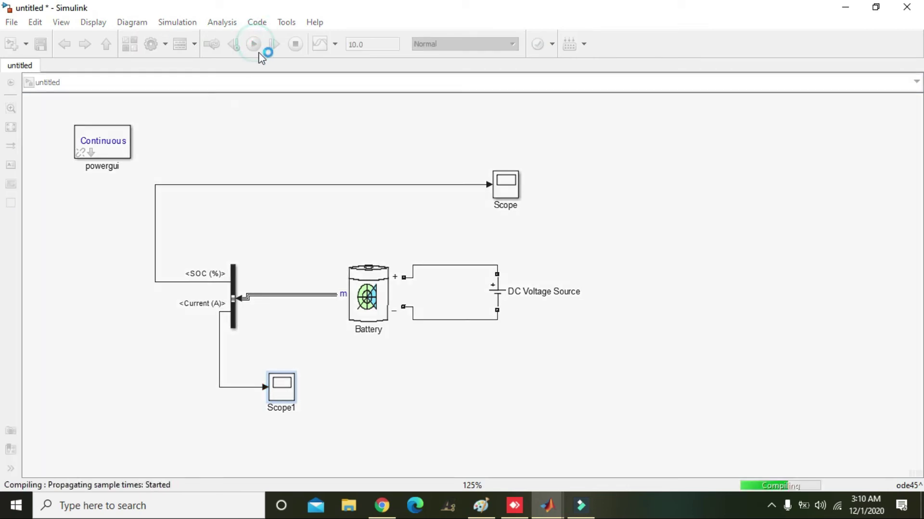
pyautogui.doubleClick(283, 387)
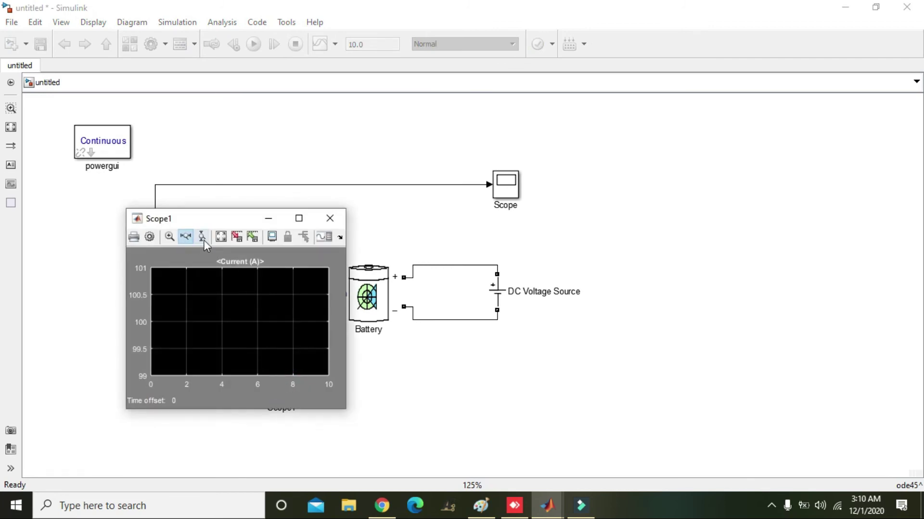
pyautogui.click(222, 237)
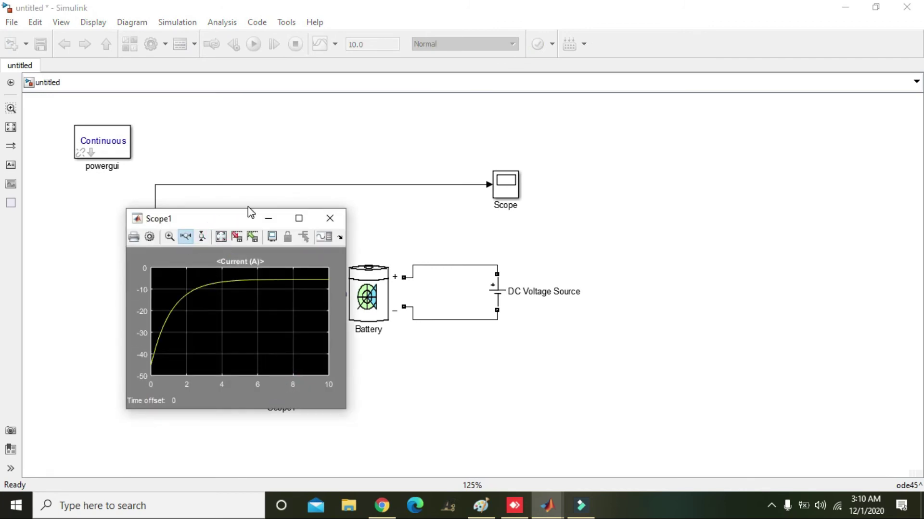
pyautogui.moveTo(483, 285); pyautogui.dragTo(730, 183)
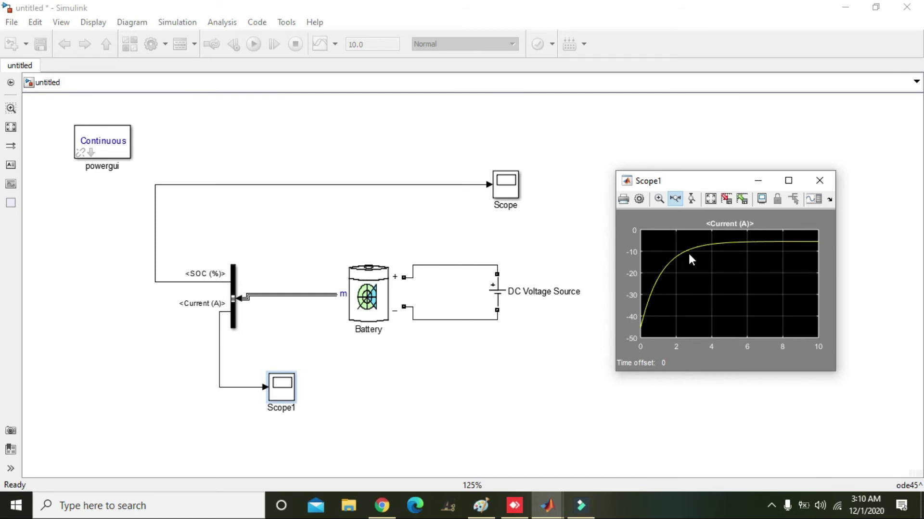
pyautogui.moveTo(726, 233); pyautogui.dragTo(732, 235)
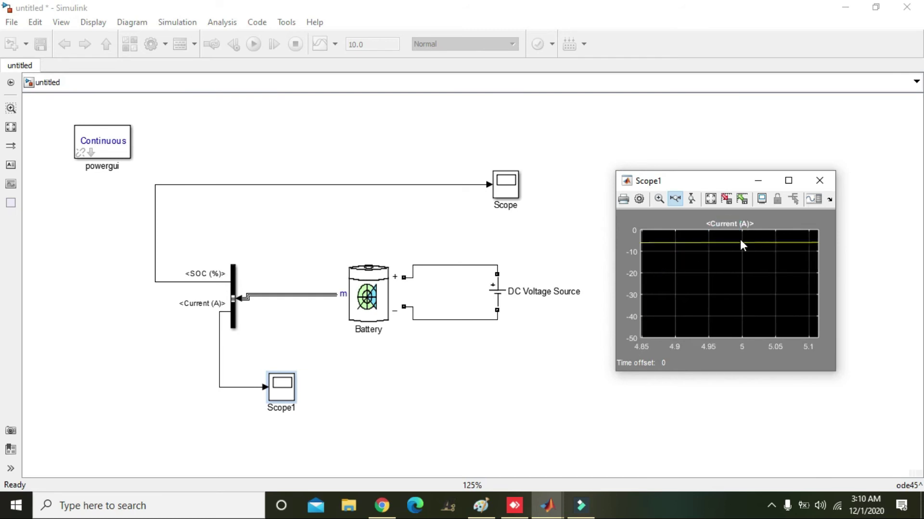
pyautogui.click(711, 199)
# Set the Battery's Initial State-Of-Charge to 30%.
pyautogui.doubleClick(378, 304)
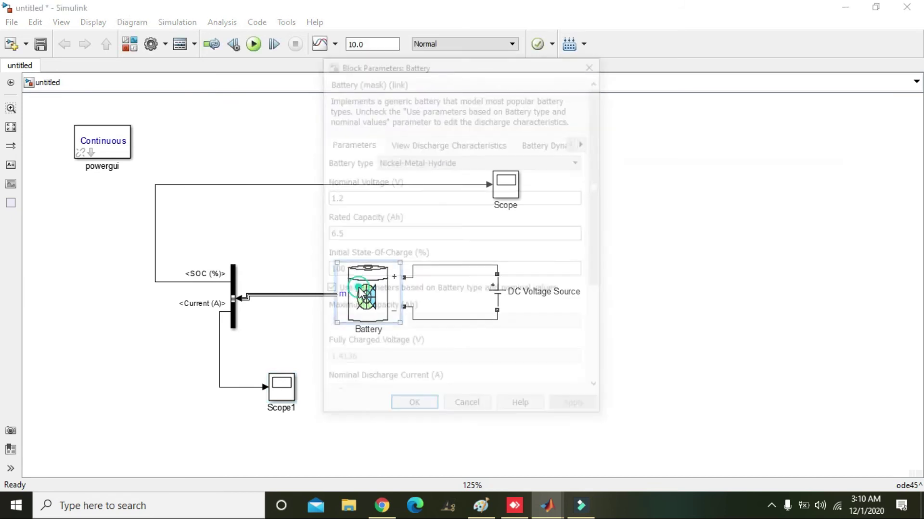
pyautogui.doubleClick(363, 272)
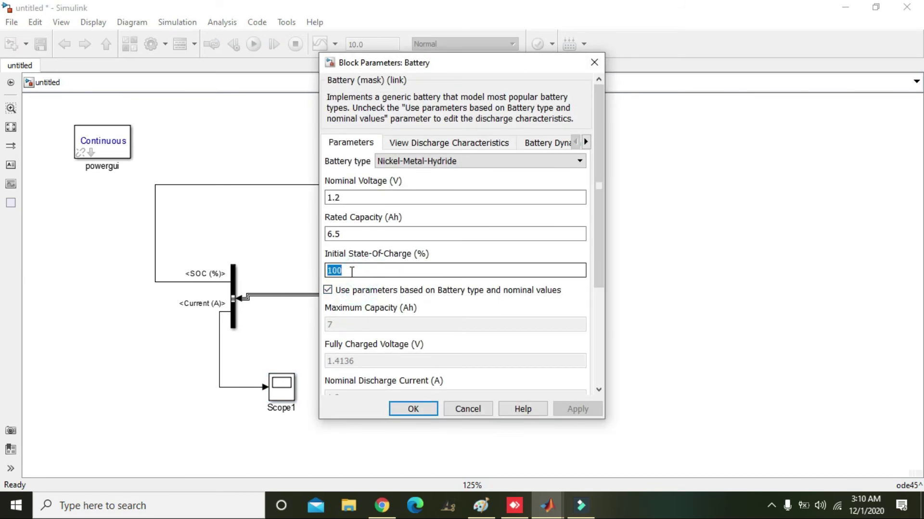
pyautogui.write('30')
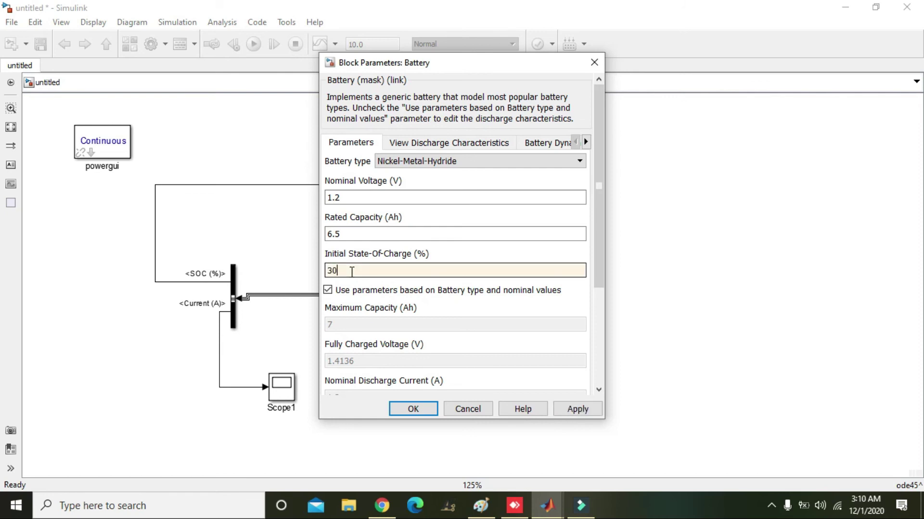
pyautogui.click(408, 414)
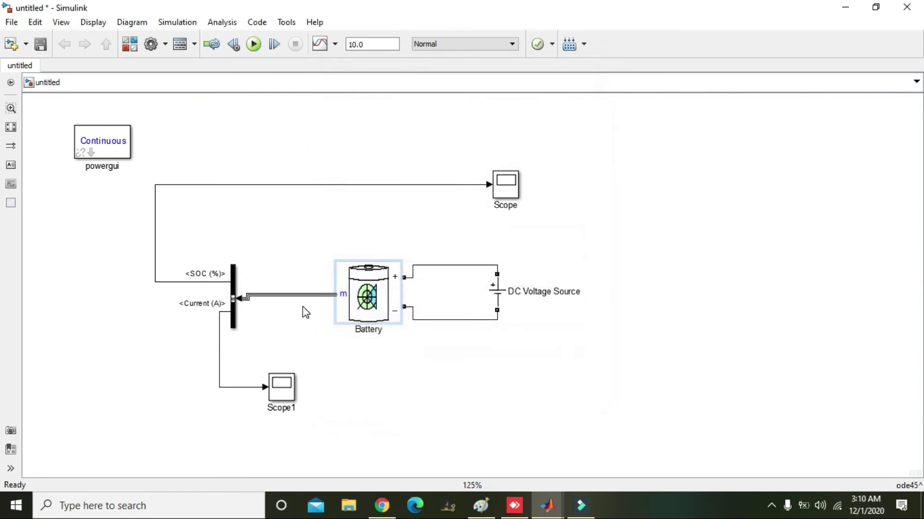
# Run and check SOC climbing from 30% to about 33%, then reopen the Battery parameters.
pyautogui.click(251, 48)
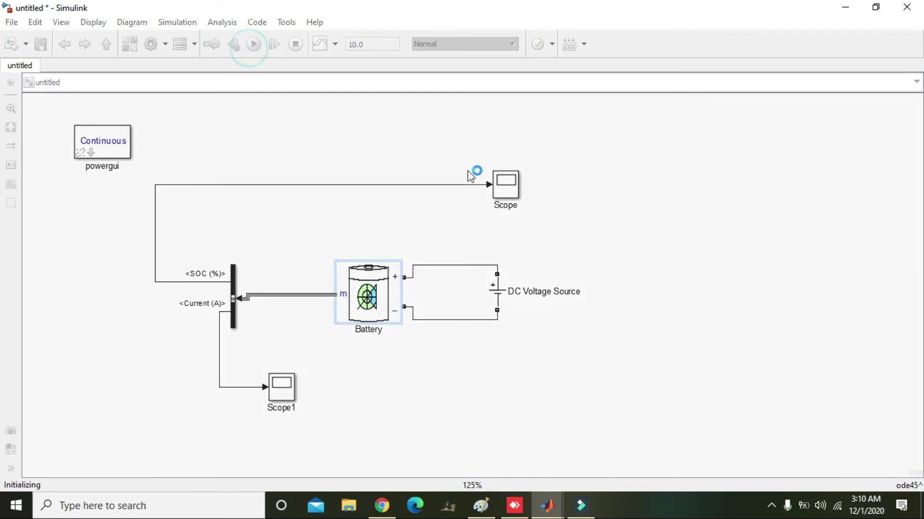
pyautogui.doubleClick(509, 185)
pyautogui.click(683, 89)
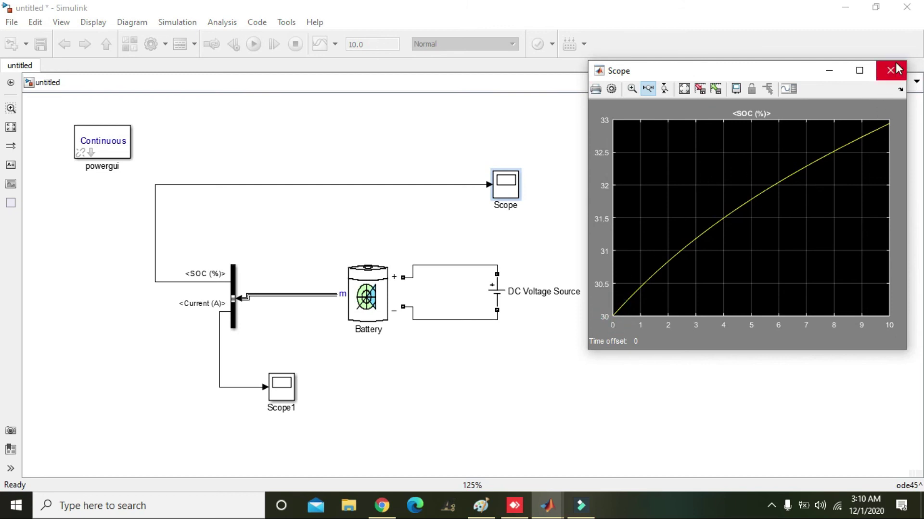
pyautogui.doubleClick(780, 180)
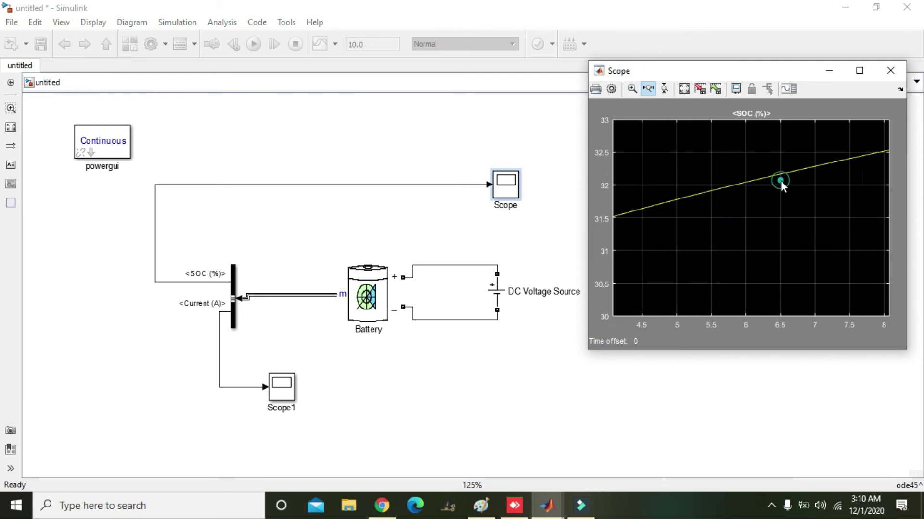
pyautogui.click(890, 71)
pyautogui.click(384, 288)
pyautogui.doubleClick(384, 288)
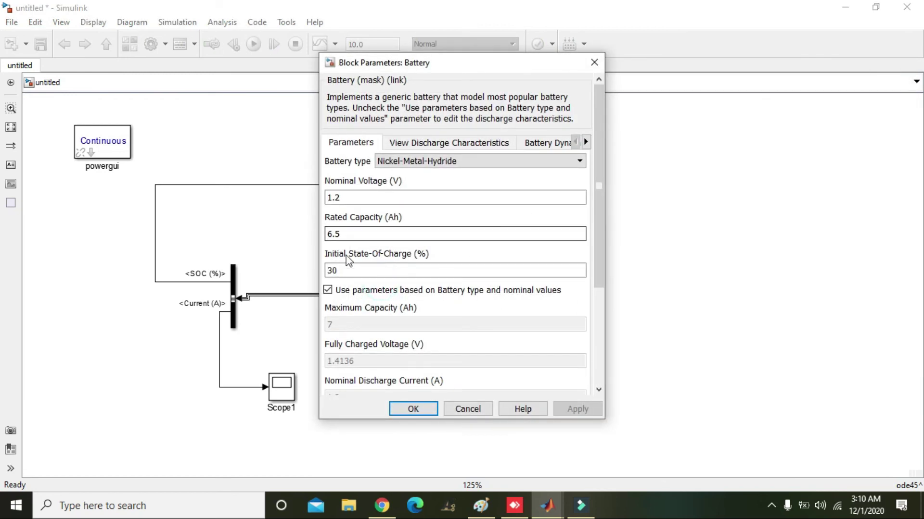
# Change the Battery's Initial State-Of-Charge to 50%.
pyautogui.doubleClick(341, 270)
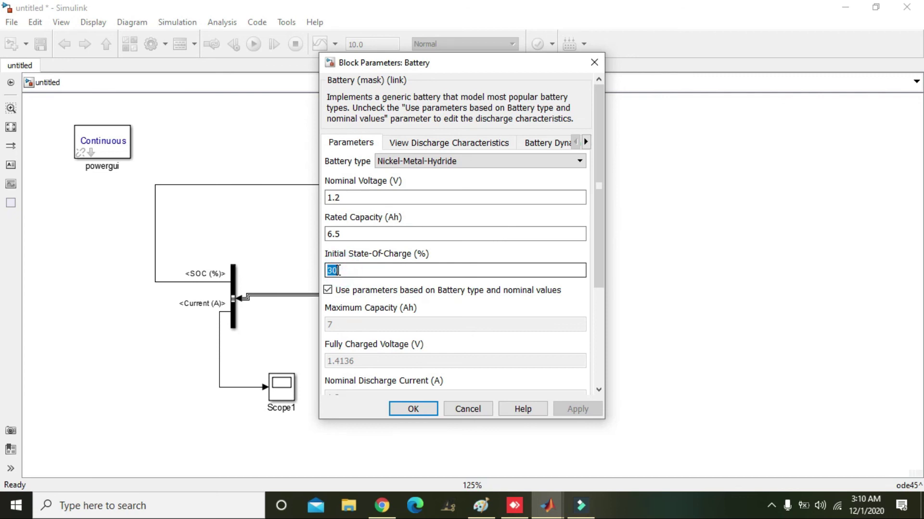
pyautogui.write('50')
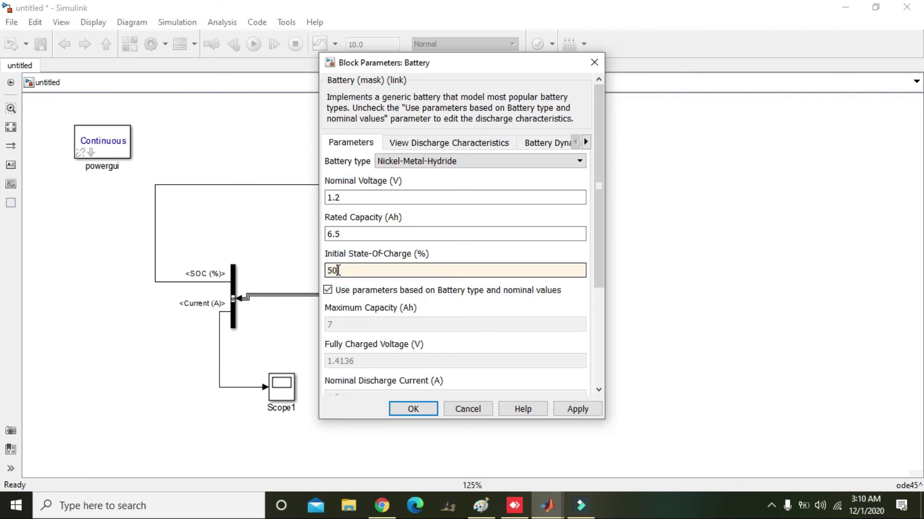
pyautogui.click(406, 404)
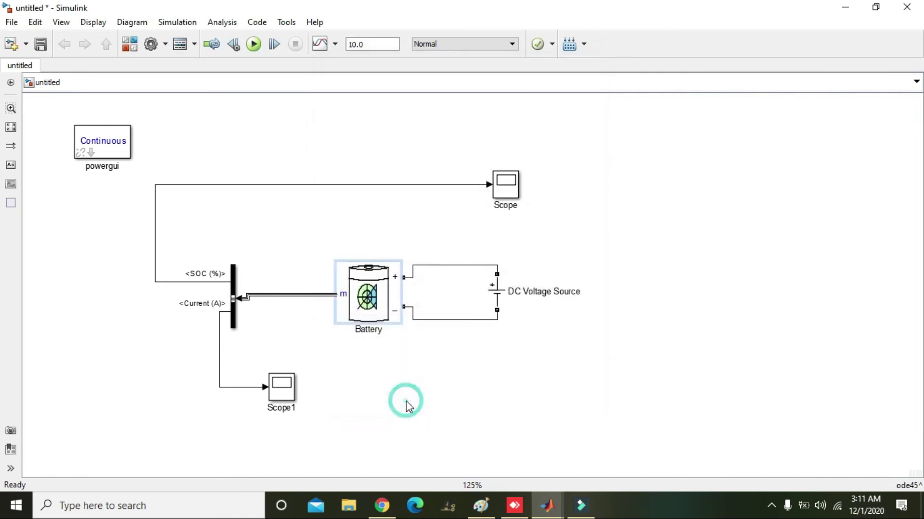
# Run the model and autoscale the Scope to show SOC rising from 50% to about 52.5%.
pyautogui.click(254, 44)
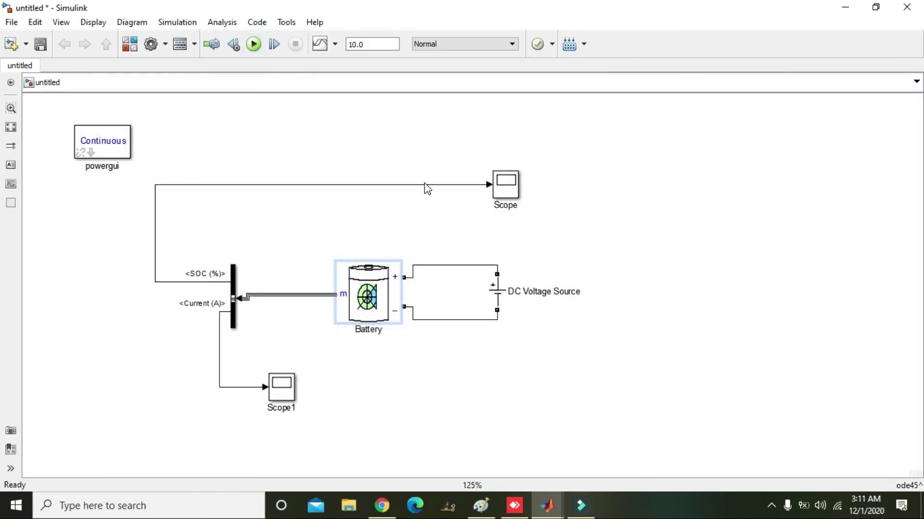
pyautogui.doubleClick(497, 186)
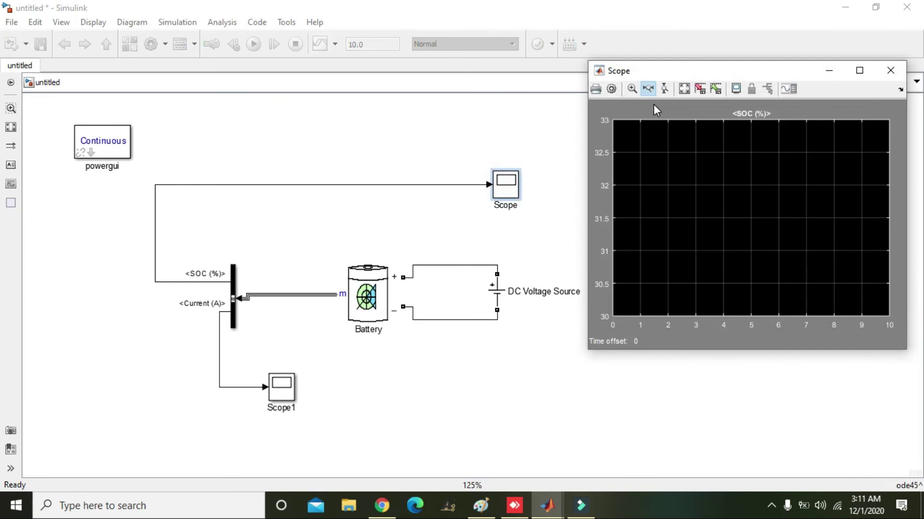
pyautogui.click(684, 88)
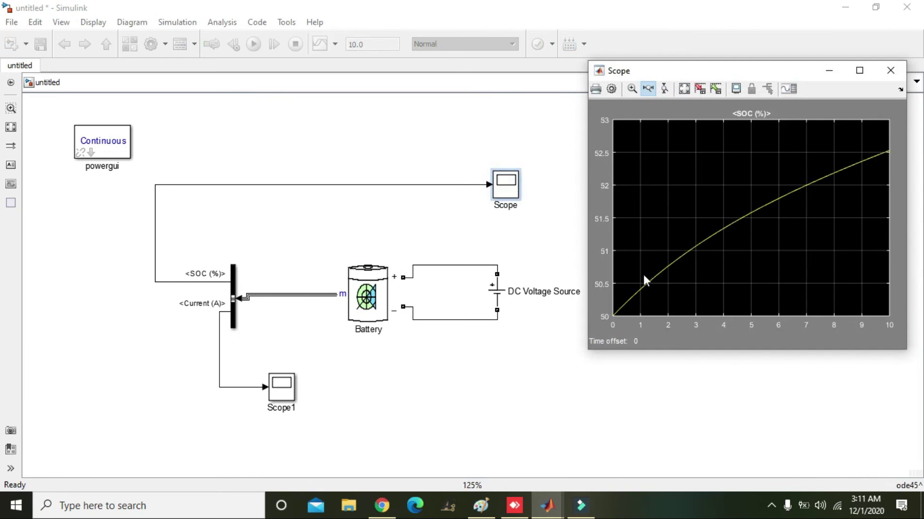
pyautogui.moveTo(820, 162); pyautogui.dragTo(860, 162)
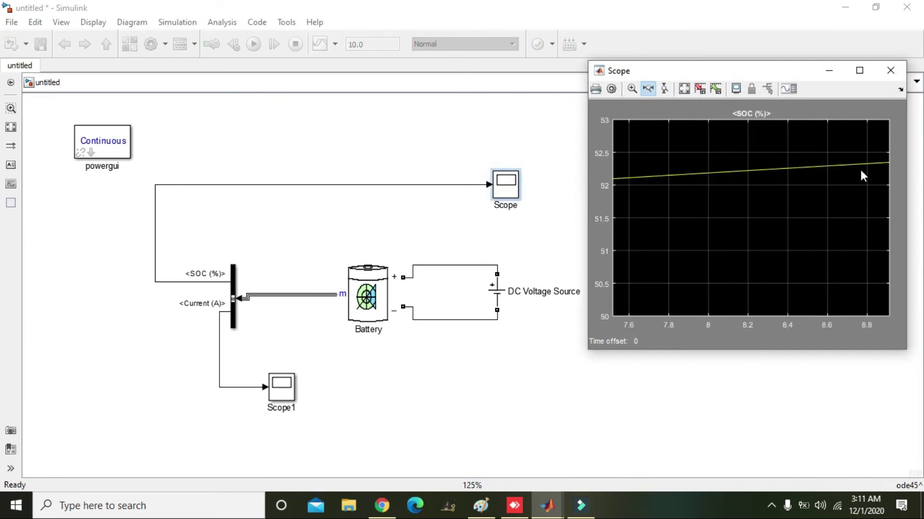
pyautogui.doubleClick(836, 179)
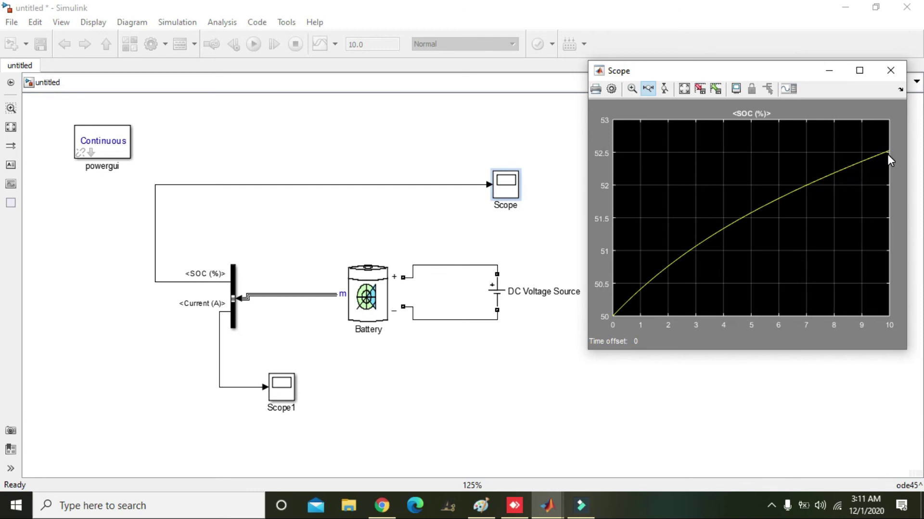
# Reposition the Bus Selector block and adjust its height from the top edge.
pyautogui.click(233, 300)
pyautogui.moveTo(233, 301); pyautogui.dragTo(230, 331)
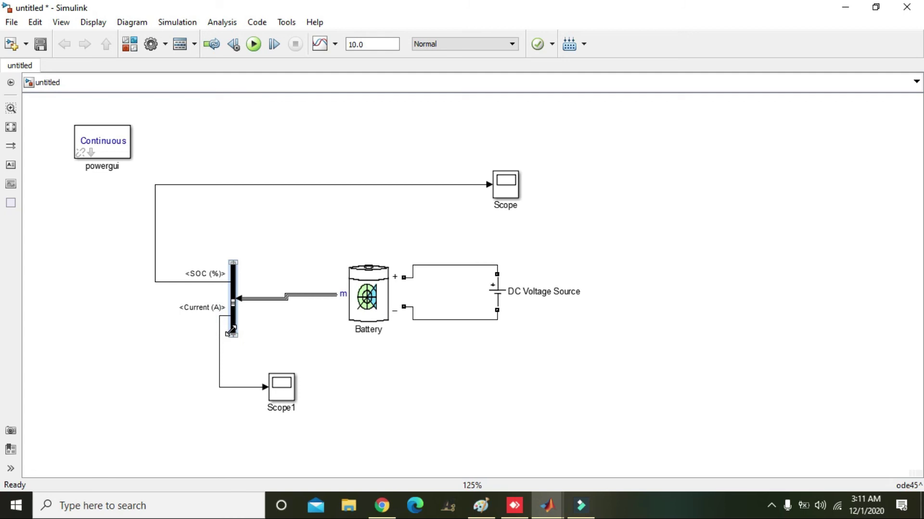
pyautogui.moveTo(234, 262); pyautogui.dragTo(236, 267)
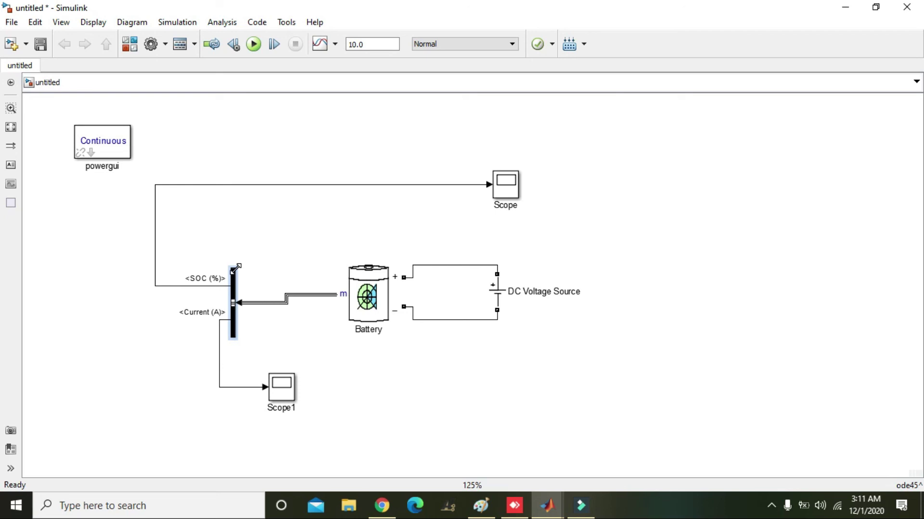
pyautogui.click(237, 277)
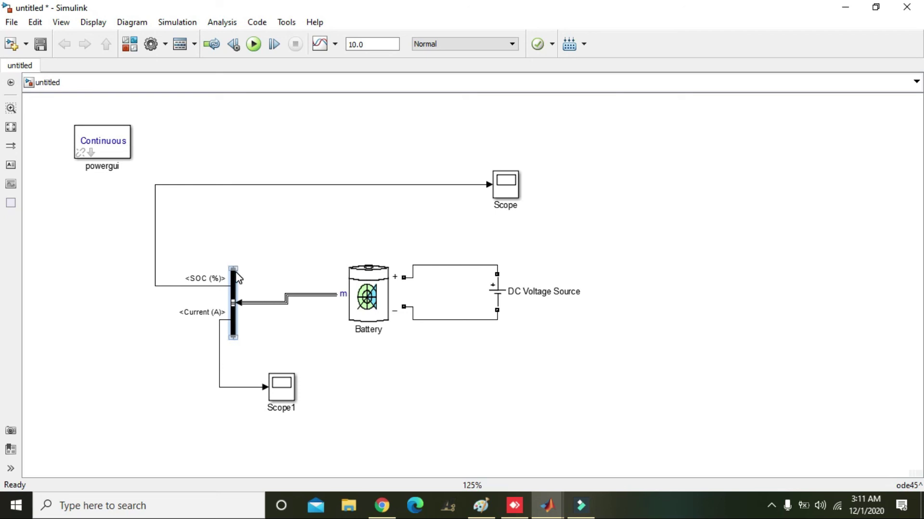